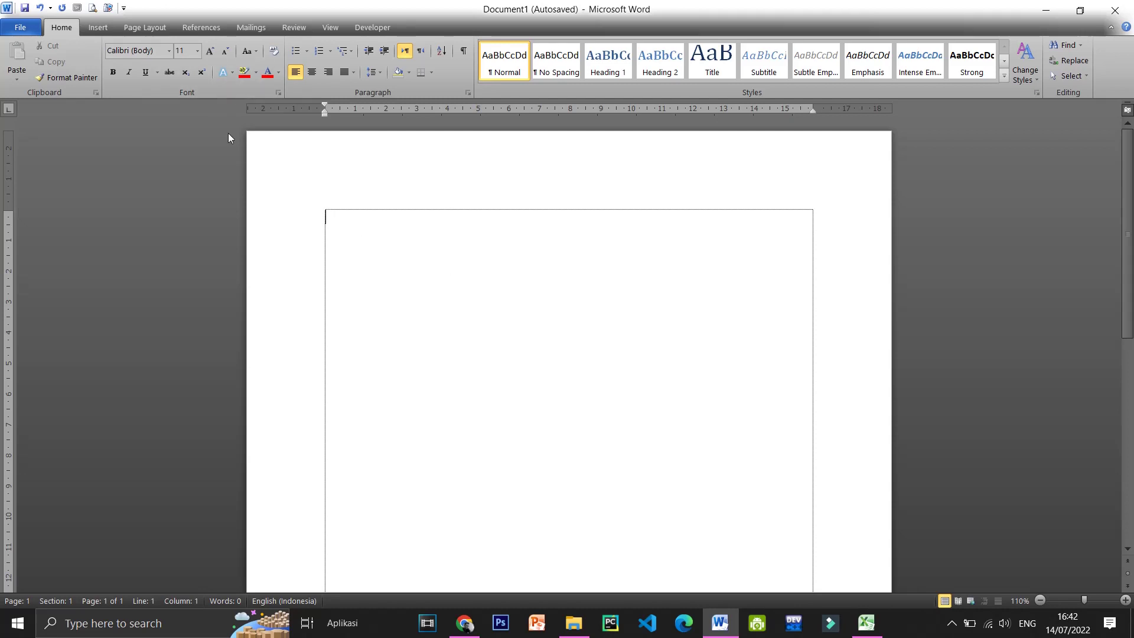
# Bring up the Insert ribbon commands for the blank document.
pyautogui.click(98, 28)
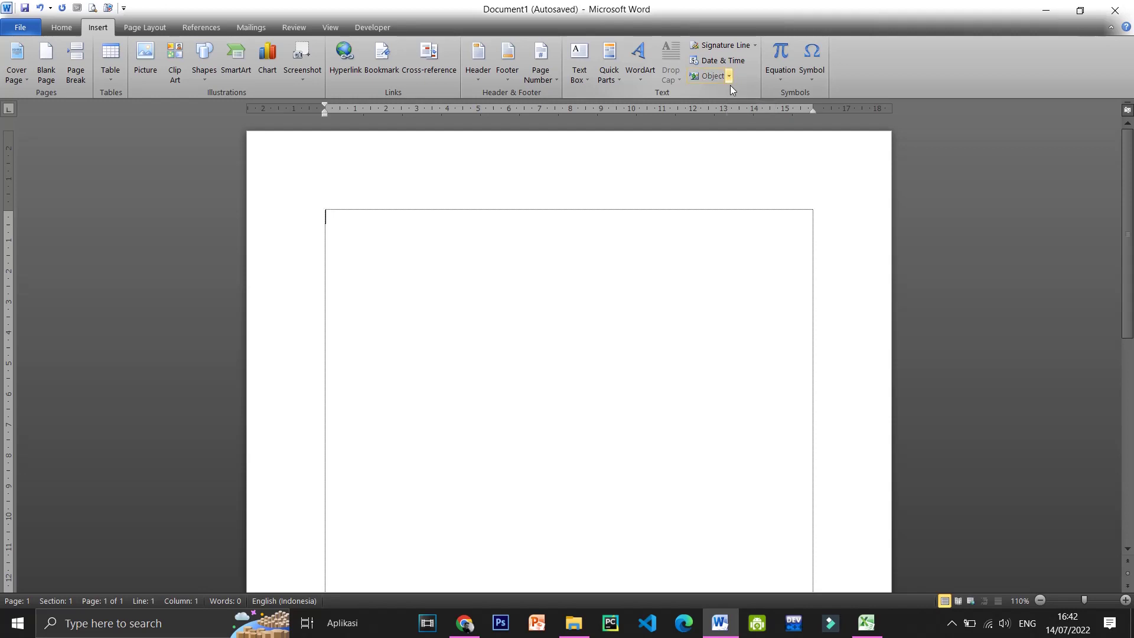
# Embed a new Microsoft Excel Worksheet object on the page, then delete it again.
pyautogui.click(731, 78)
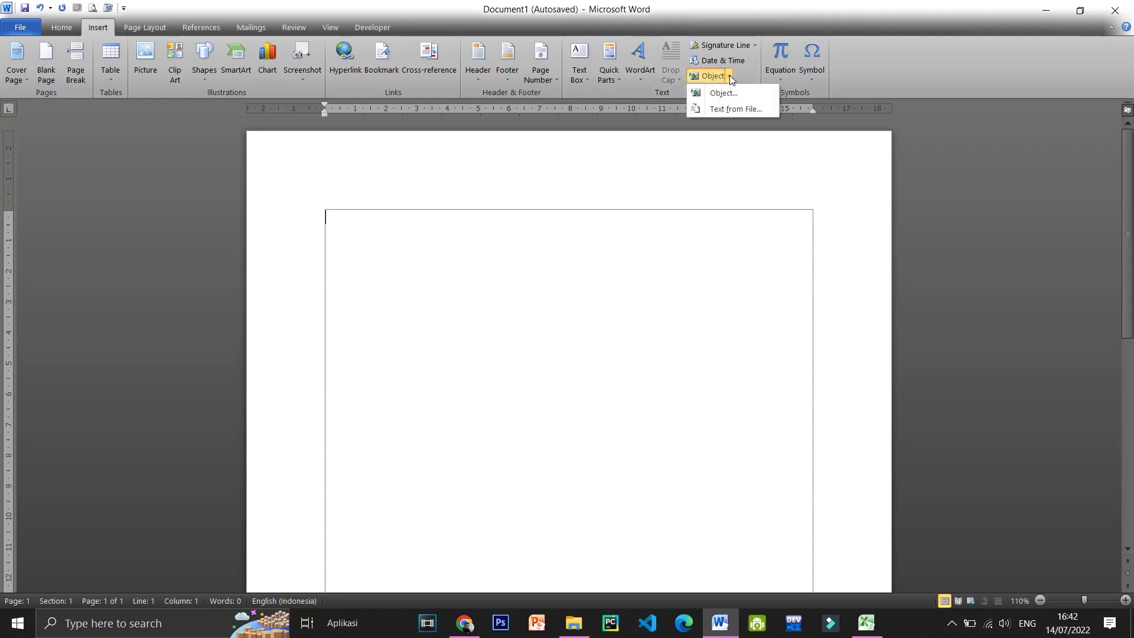
pyautogui.click(731, 95)
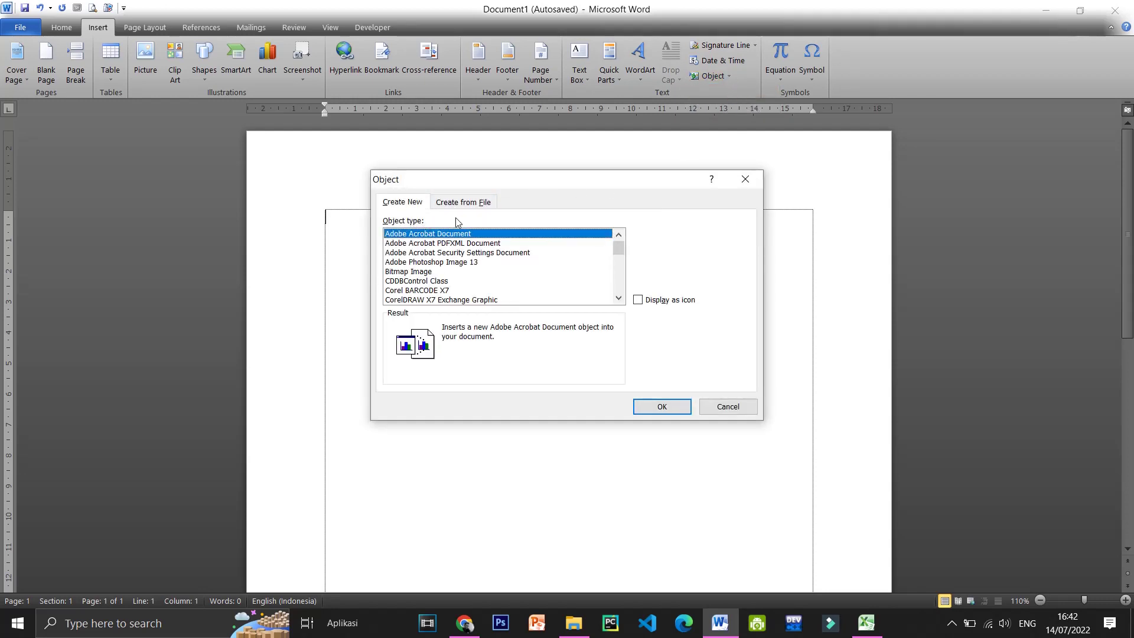
pyautogui.click(619, 297)
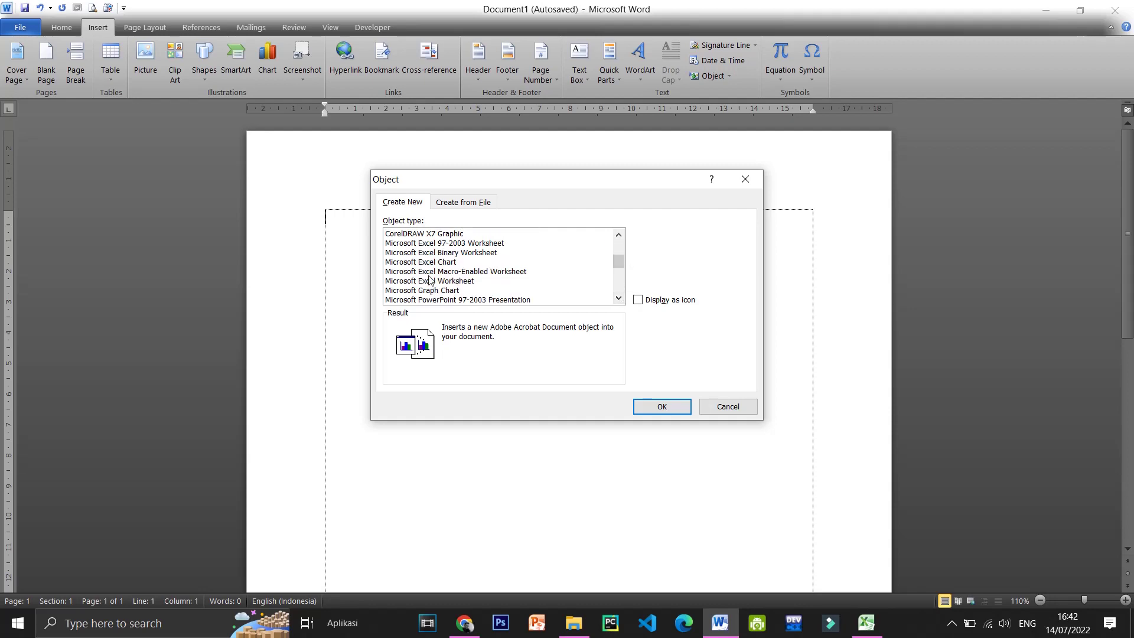
pyautogui.click(412, 283)
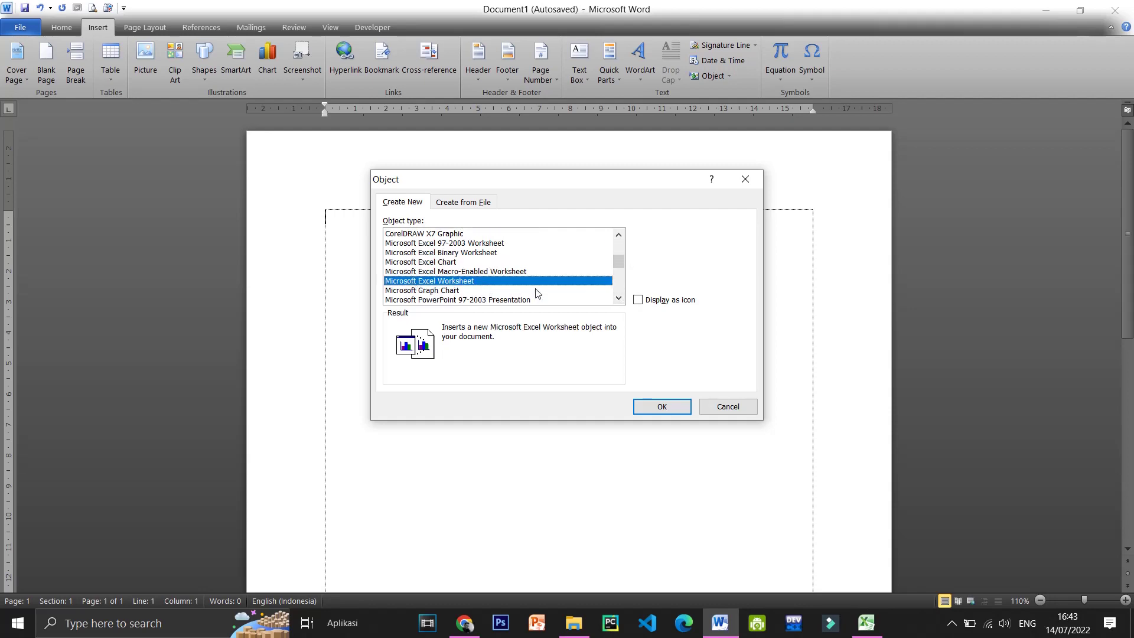
pyautogui.click(676, 407)
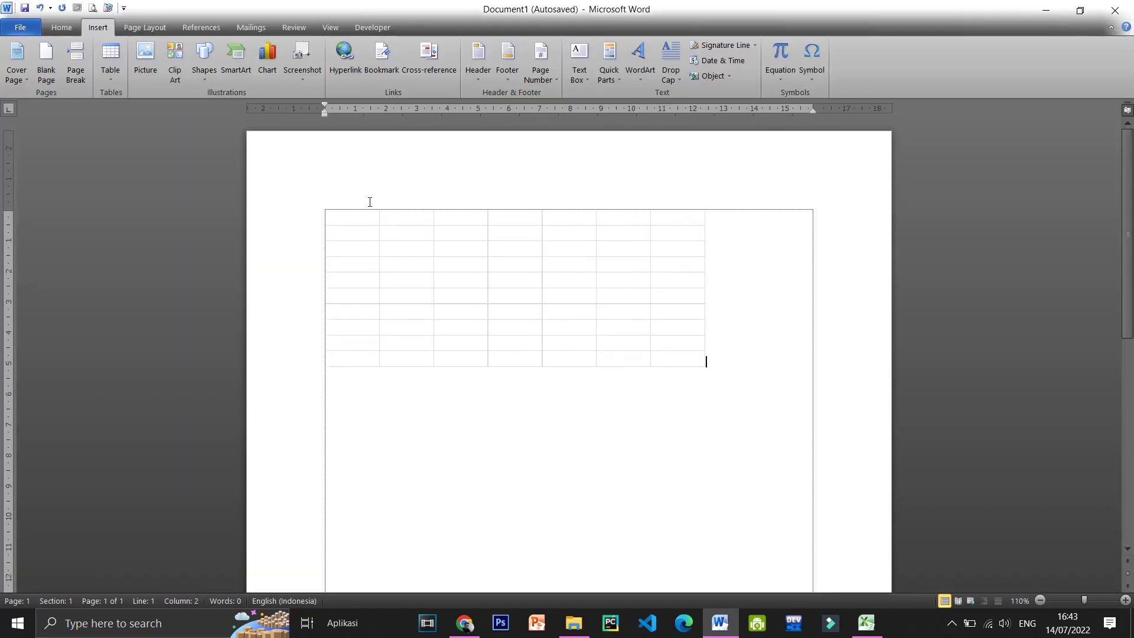
pyautogui.hotkey('shift', 'Left')
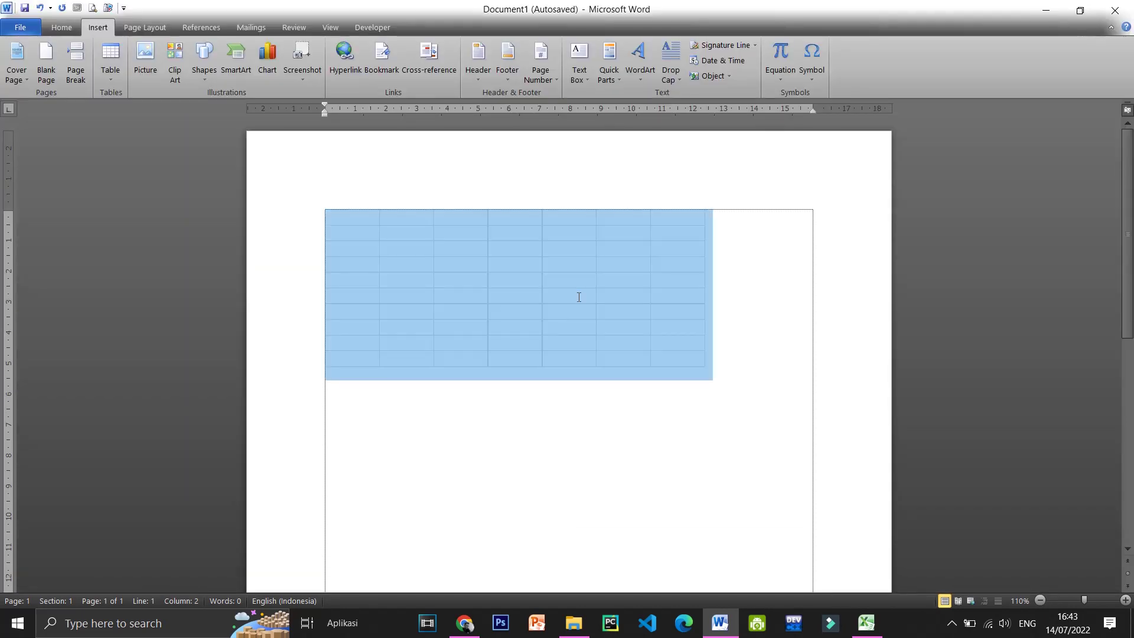
pyautogui.press('Delete')
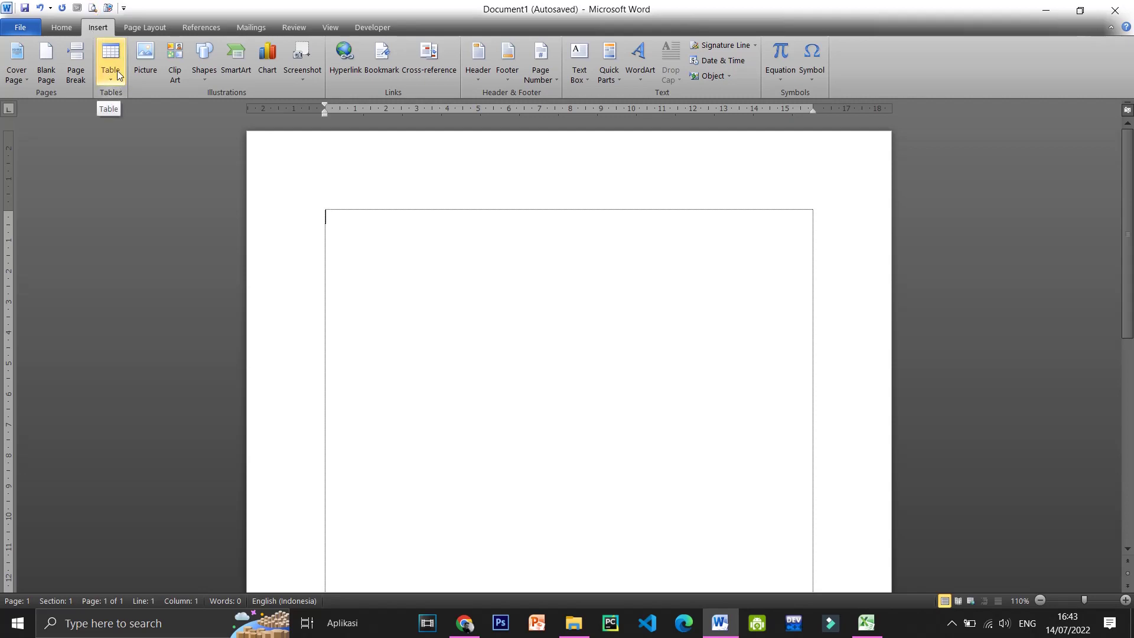
# Insert an editable Excel Spreadsheet from the Table dropdown.
pyautogui.click(116, 79)
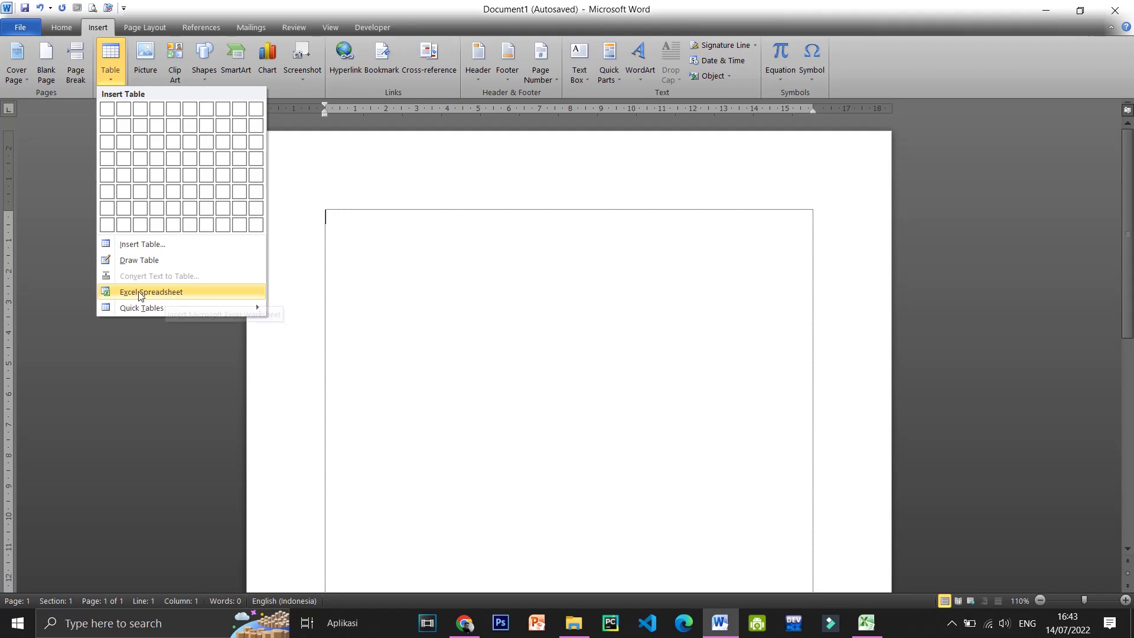
pyautogui.click(158, 296)
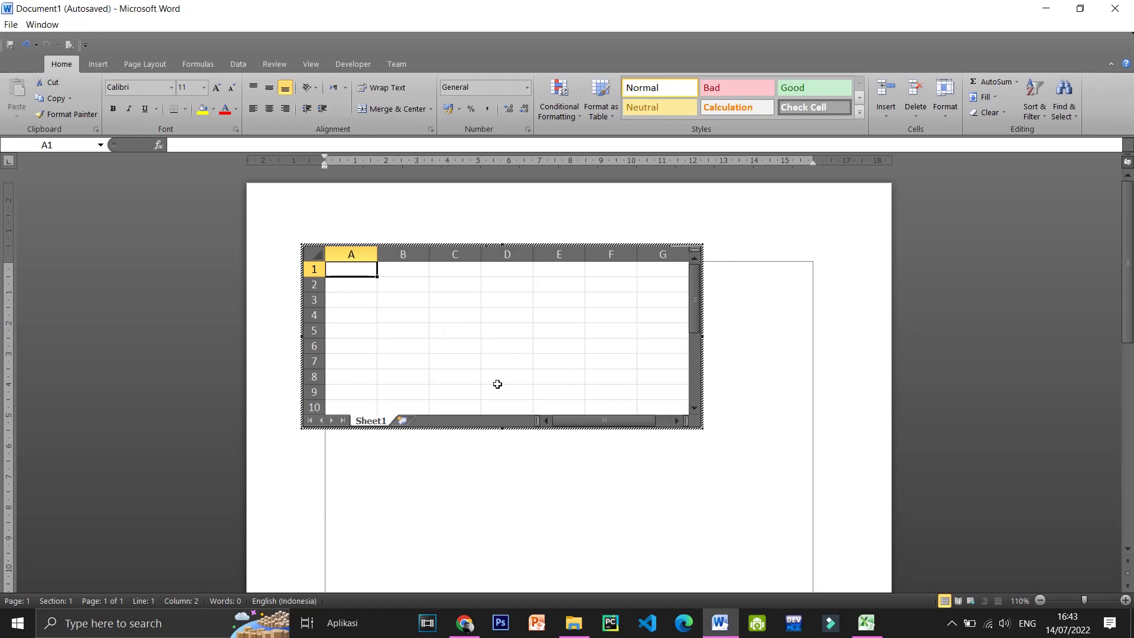
pyautogui.click(409, 298)
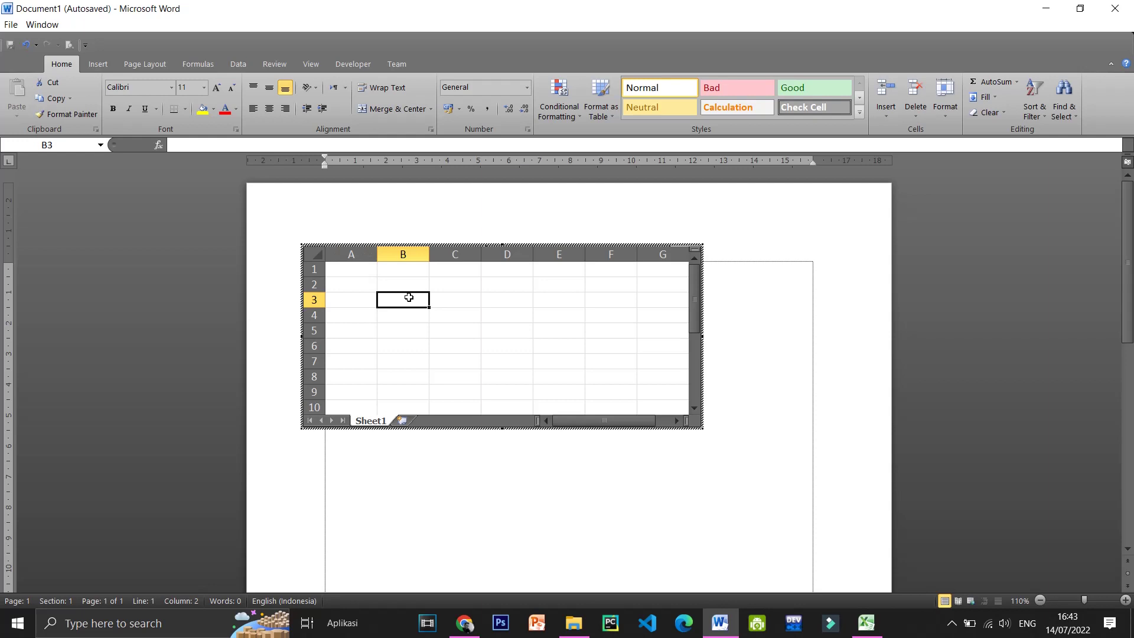
pyautogui.write('12')
pyautogui.press('Return')
pyautogui.write('2')
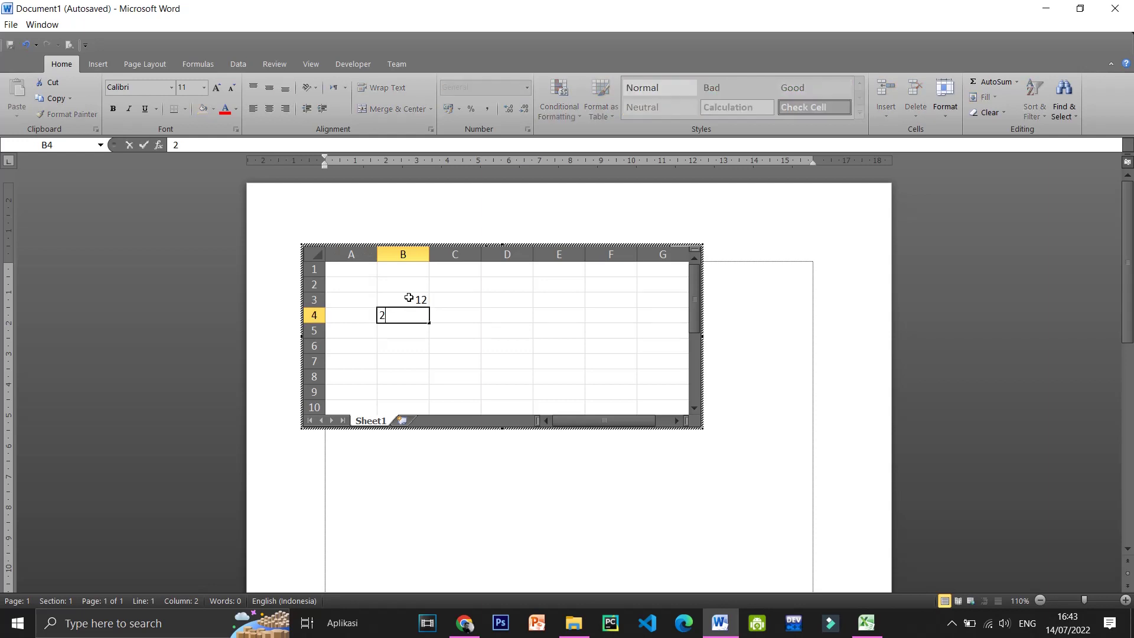
pyautogui.write('3')
pyautogui.click(404, 333)
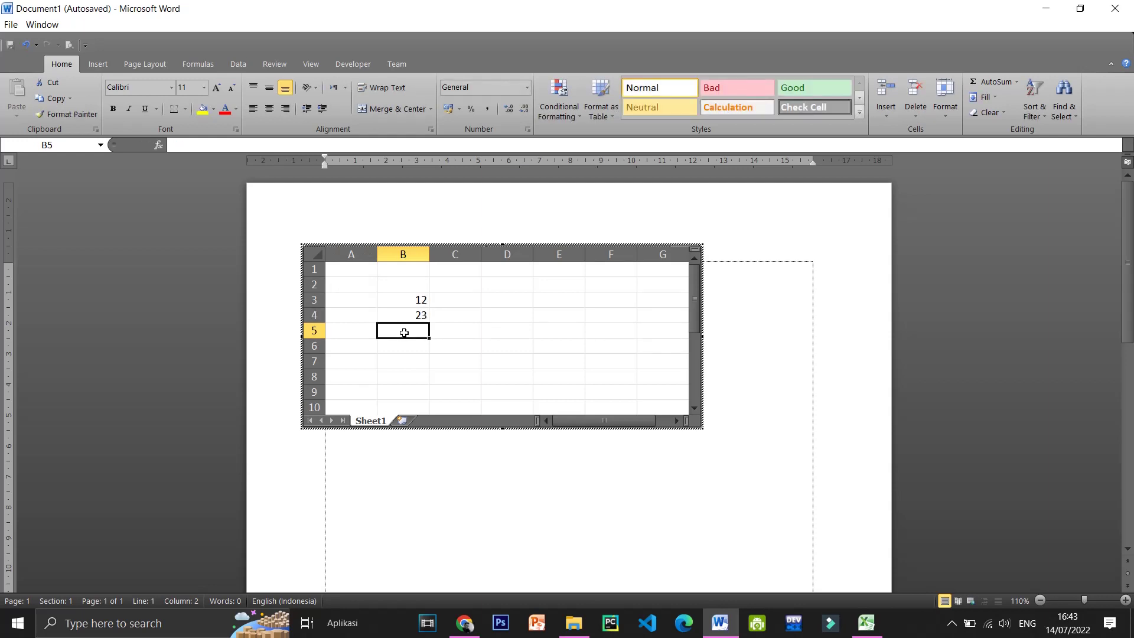
pyautogui.write('=sum')
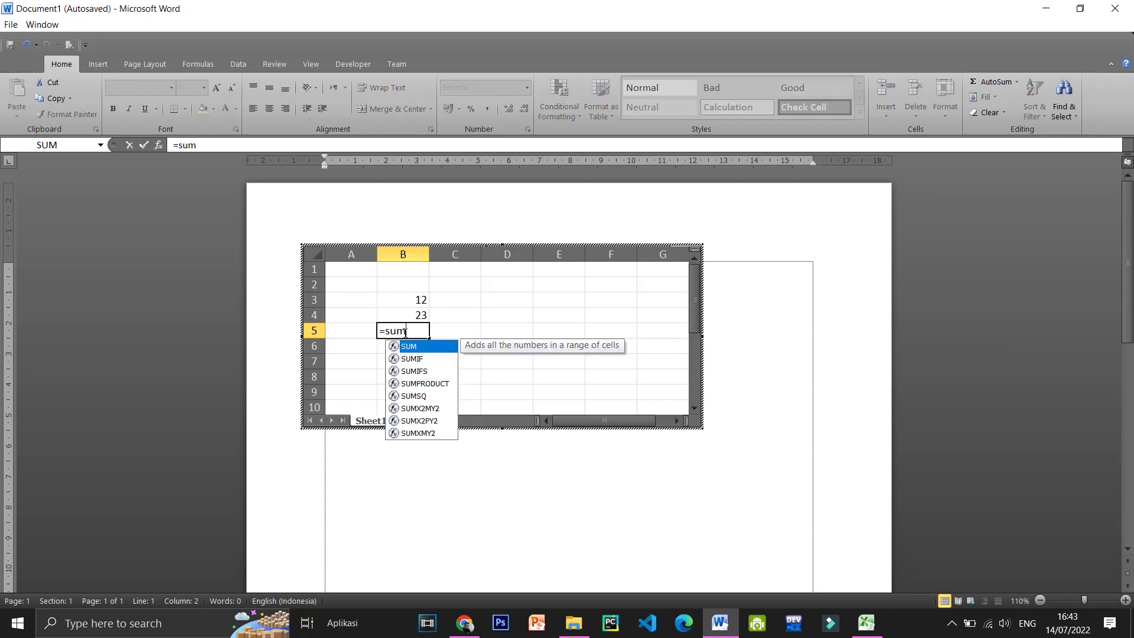
pyautogui.doubleClick(413, 348)
pyautogui.moveTo(420, 298); pyautogui.dragTo(417, 315)
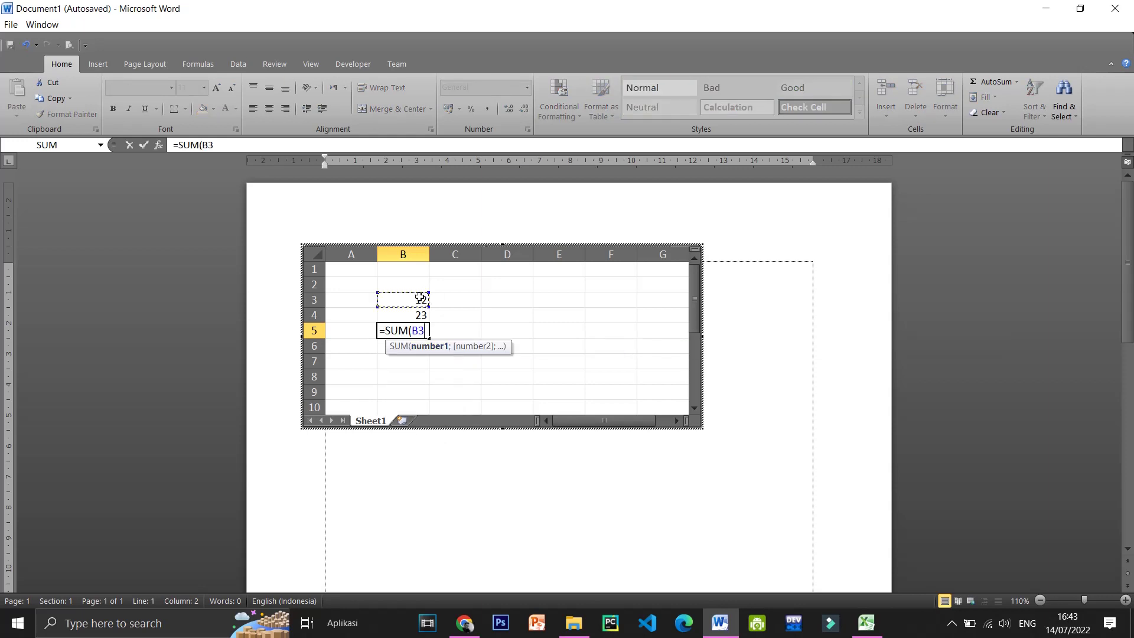
pyautogui.press('Return')
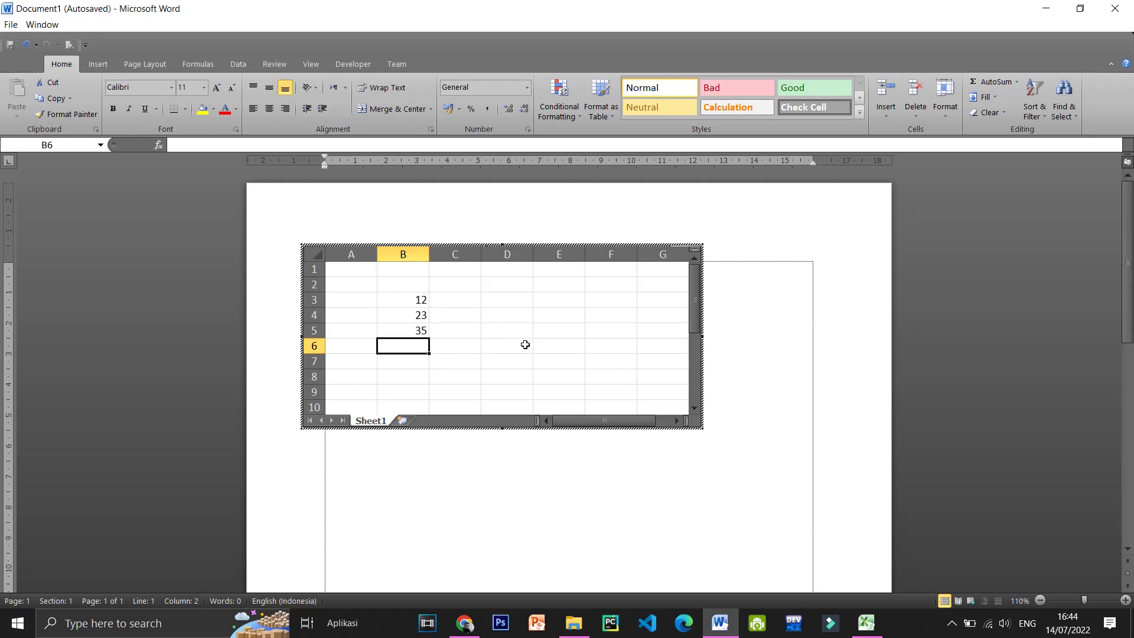
pyautogui.hotkey('ctrl', 'z')
pyautogui.hotkey('ctrl', 'z')
pyautogui.hotkey('ctrl', 'z')
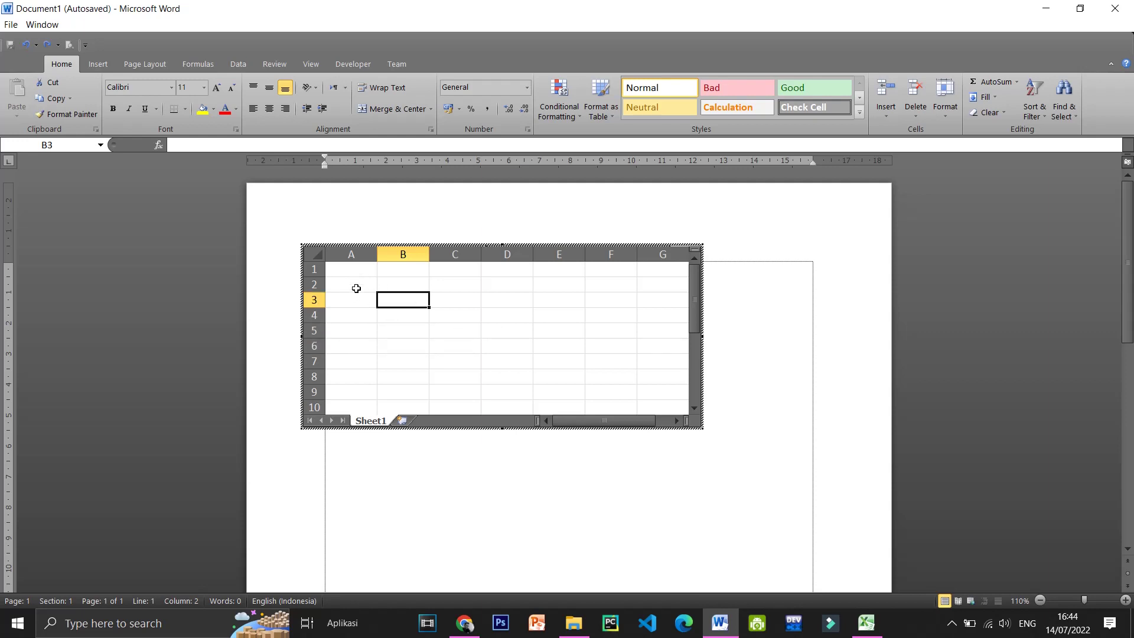
# Enter the headers NO, NAMA and PEMBAYARAN in cells A1:C1.
pyautogui.click(349, 268)
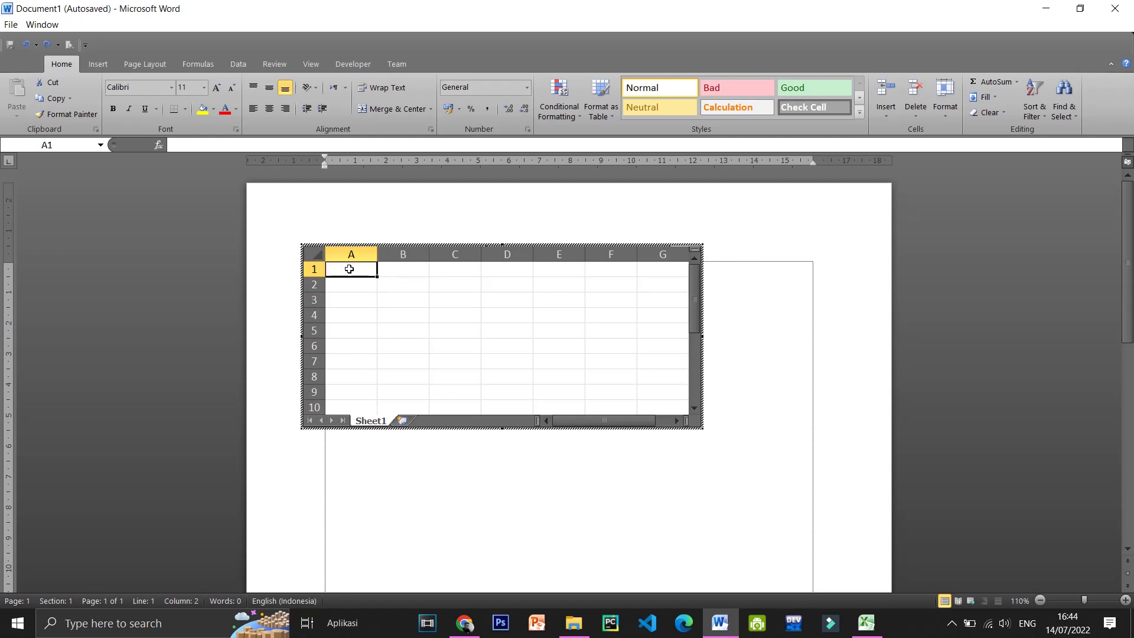
pyautogui.write('NO')
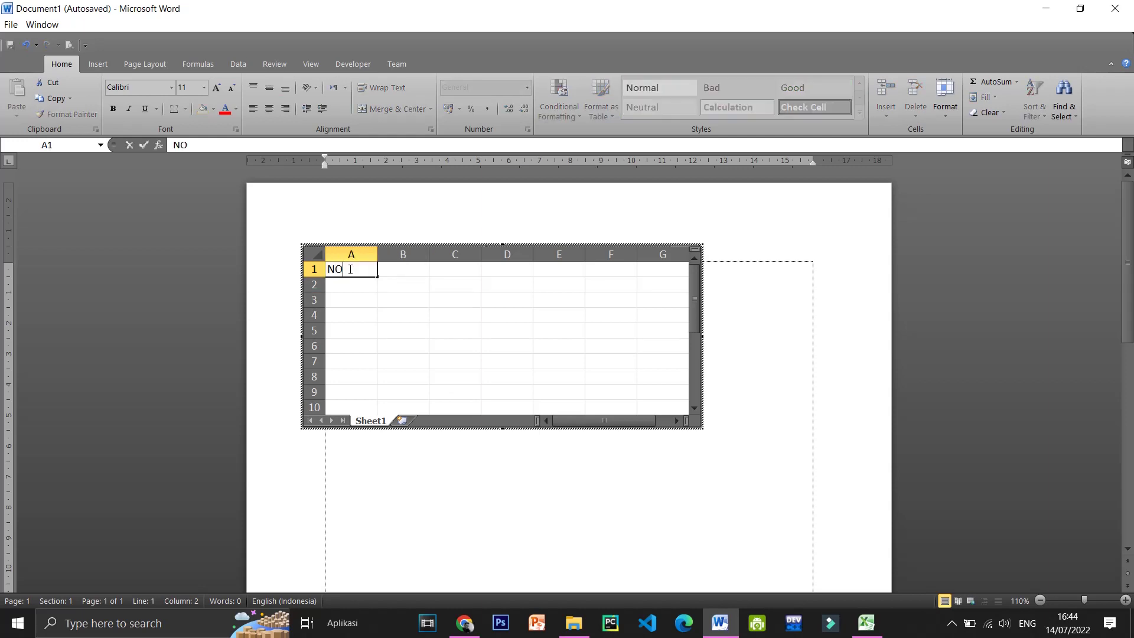
pyautogui.press('Tab')
pyautogui.write('NAMA')
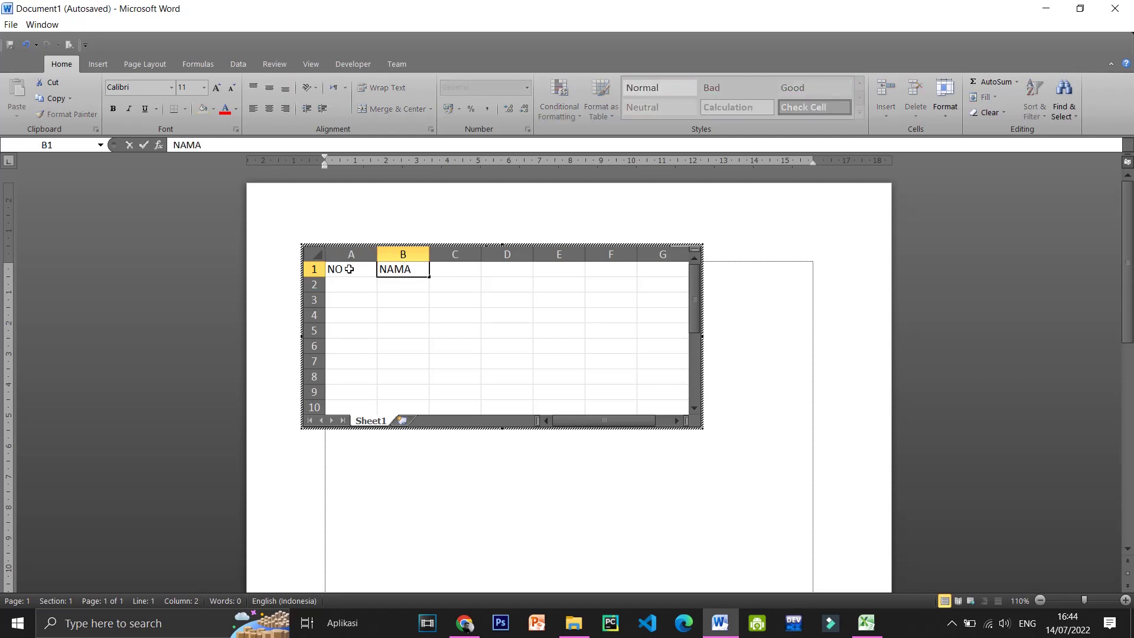
pyautogui.press('Tab')
pyautogui.write('PEMBAYA')
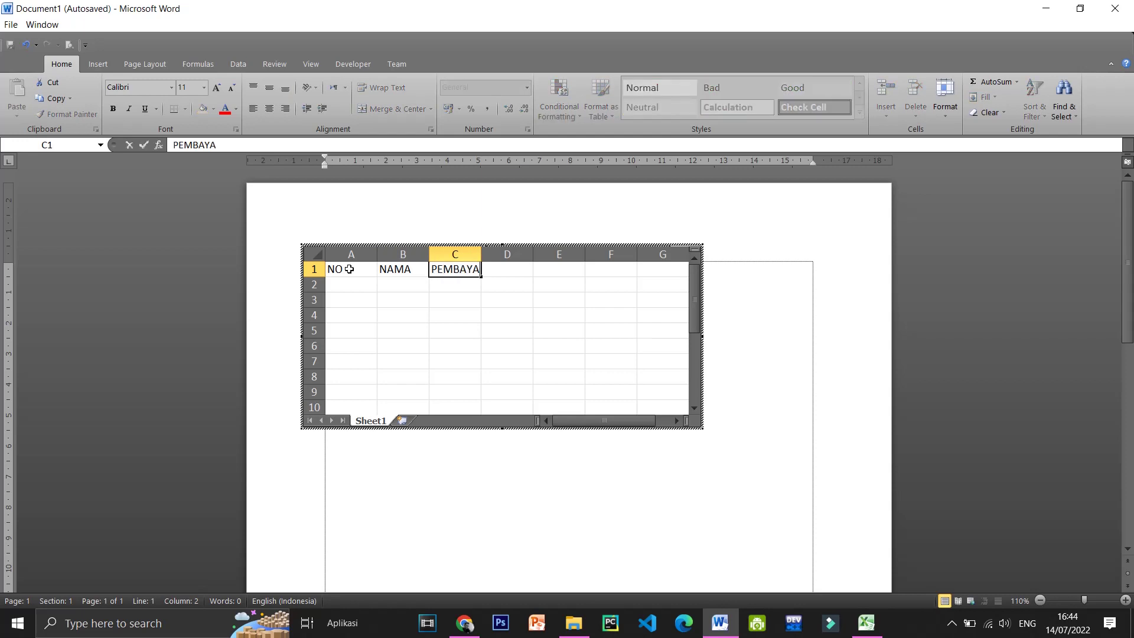
pyautogui.write('RAN')
pyautogui.press('Return')
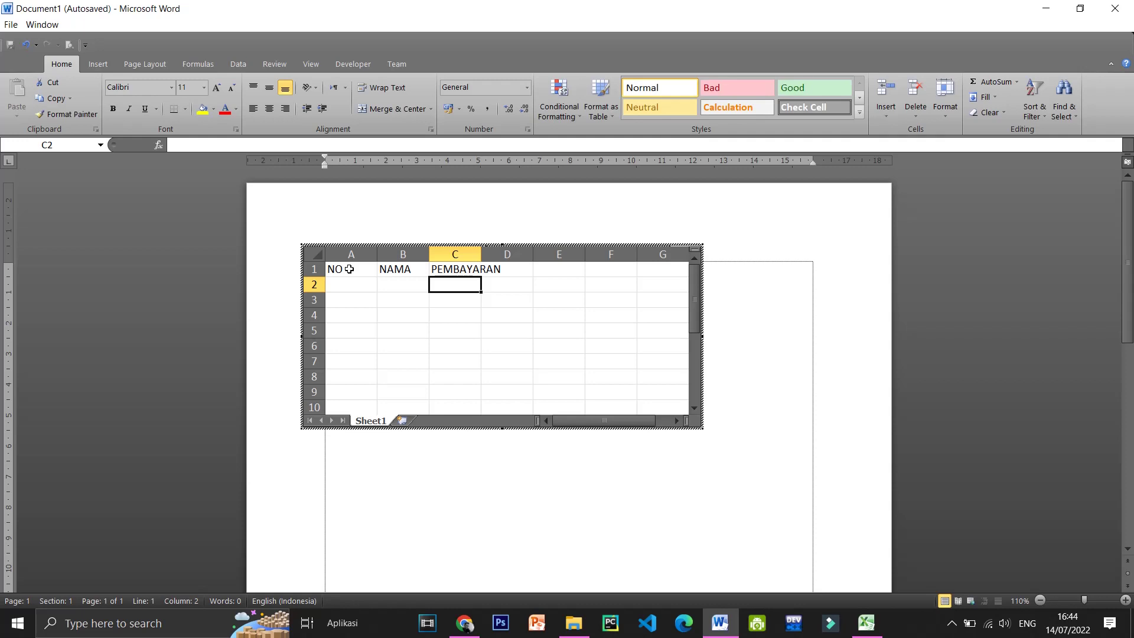
# Enter the months JANUARI, FEBRUARI, MARET, APRIL and MEI across C2:G2.
pyautogui.write('JANUA')
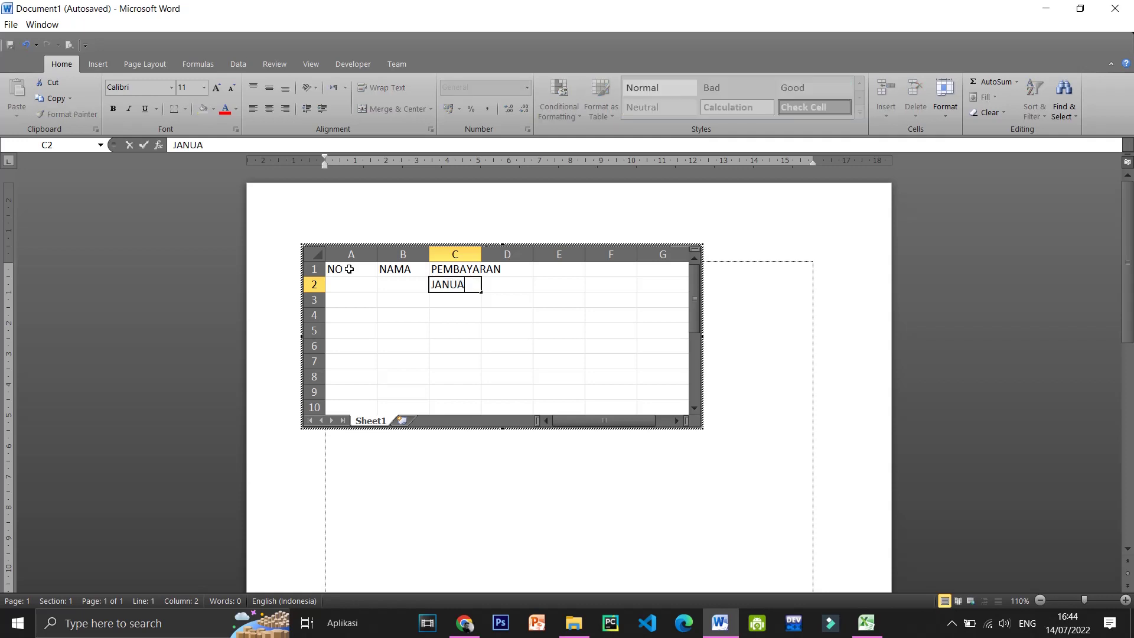
pyautogui.write('RI')
pyautogui.press('Tab')
pyautogui.write('FE')
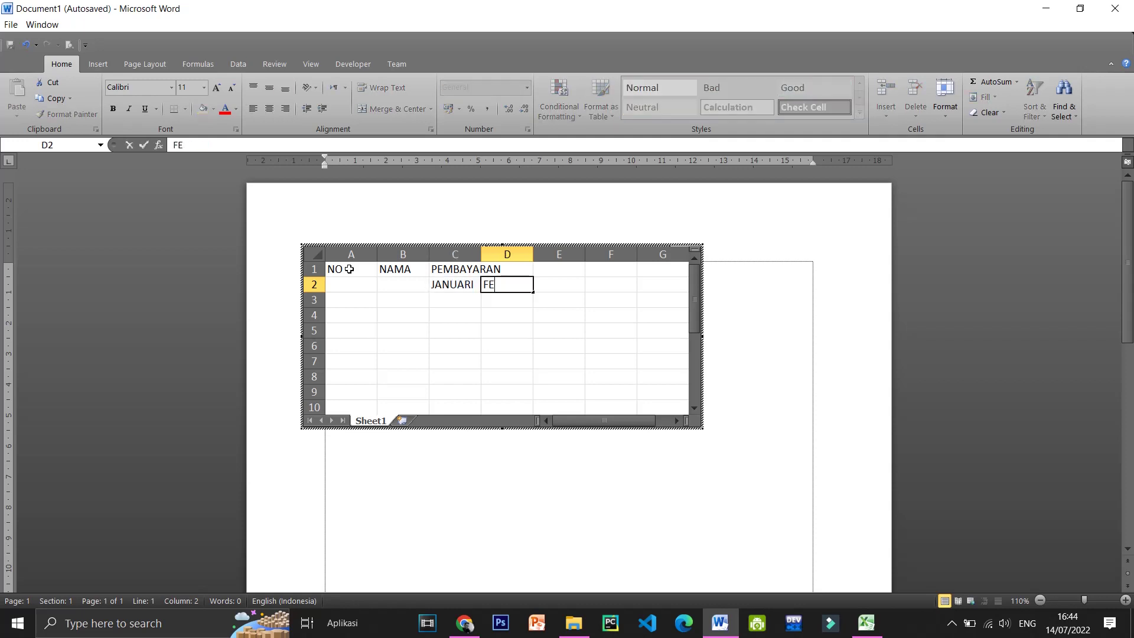
pyautogui.write('BRUARI')
pyautogui.press('Tab')
pyautogui.write('MARET')
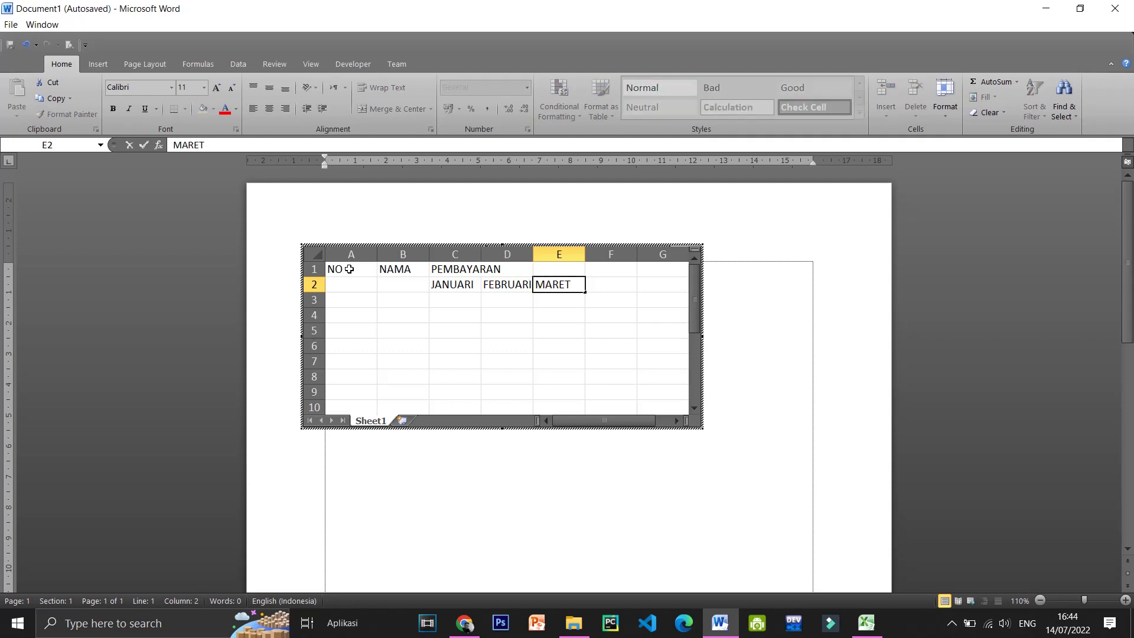
pyautogui.press('Tab')
pyautogui.write('APRIL')
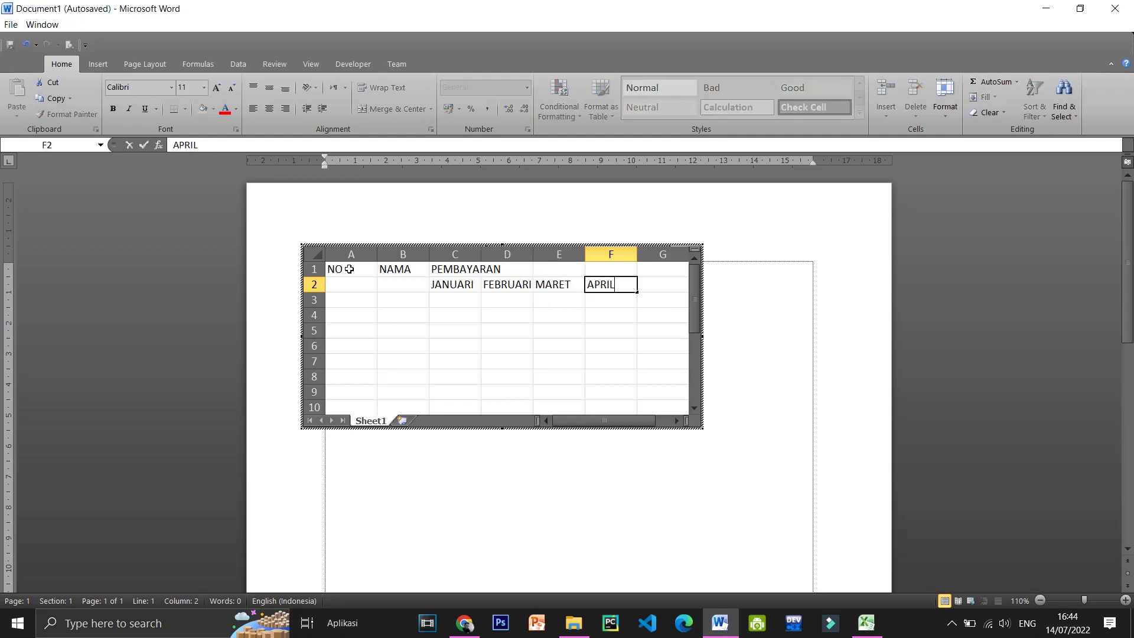
pyautogui.click(667, 287)
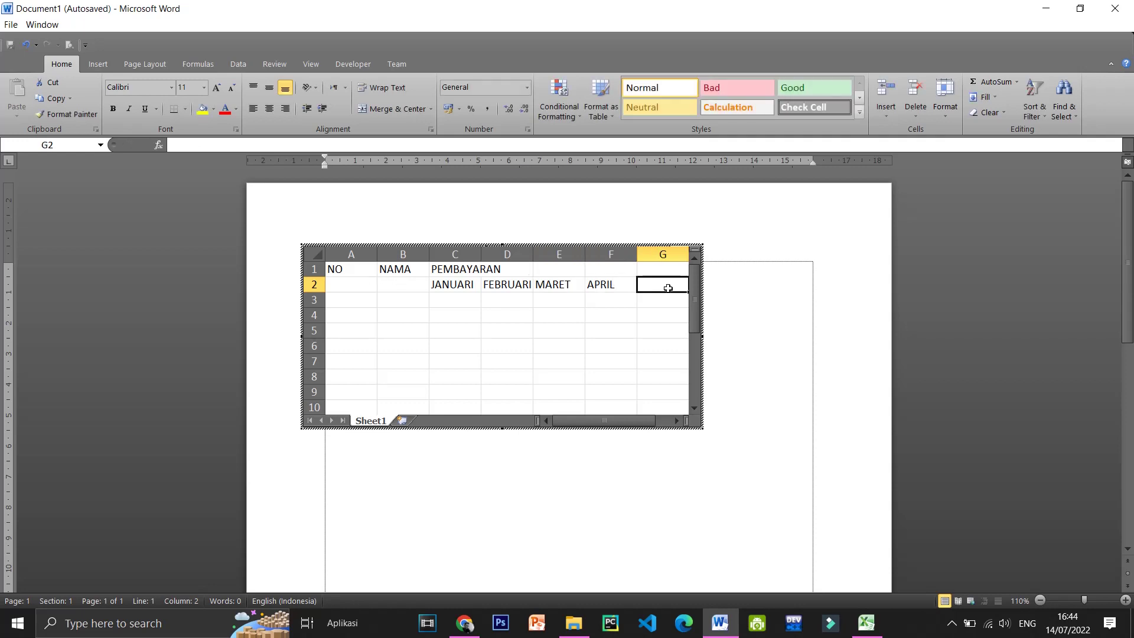
pyautogui.write('MEI')
pyautogui.click(538, 359)
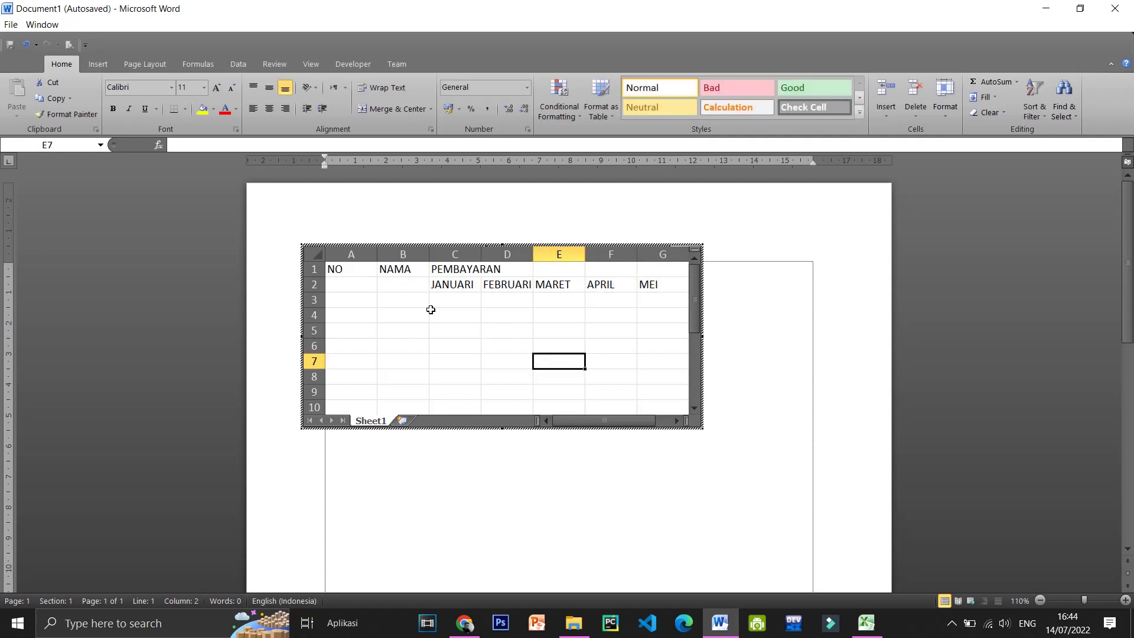
# Apply All Borders to the range A1:G9 of the embedded sheet.
pyautogui.click(336, 270)
pyautogui.moveTo(335, 270); pyautogui.dragTo(637, 392)
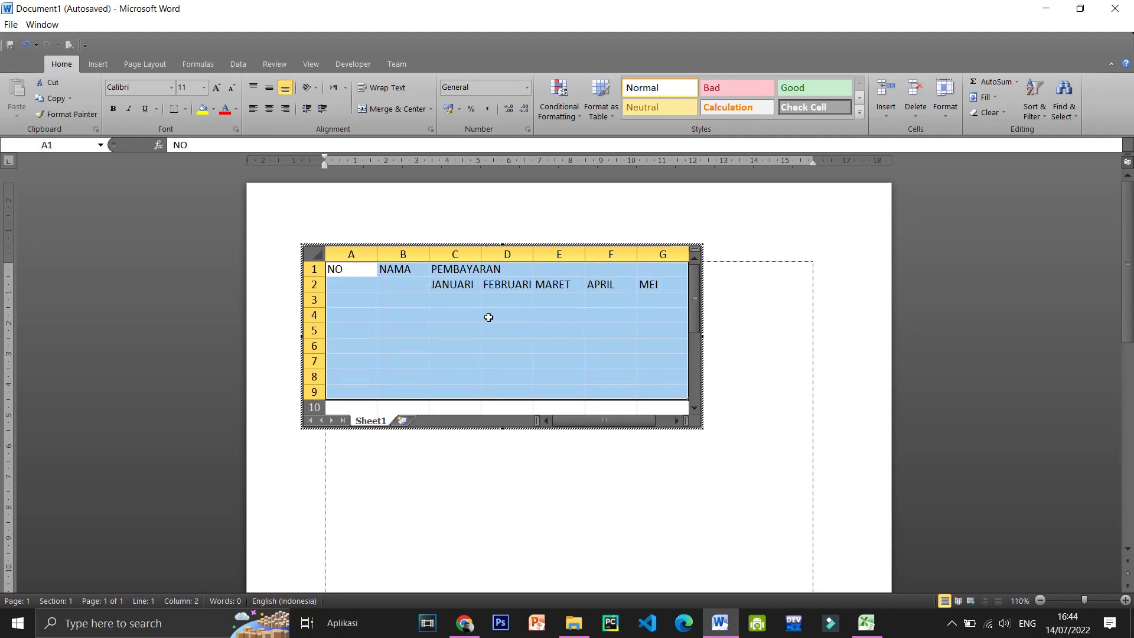
pyautogui.click(184, 110)
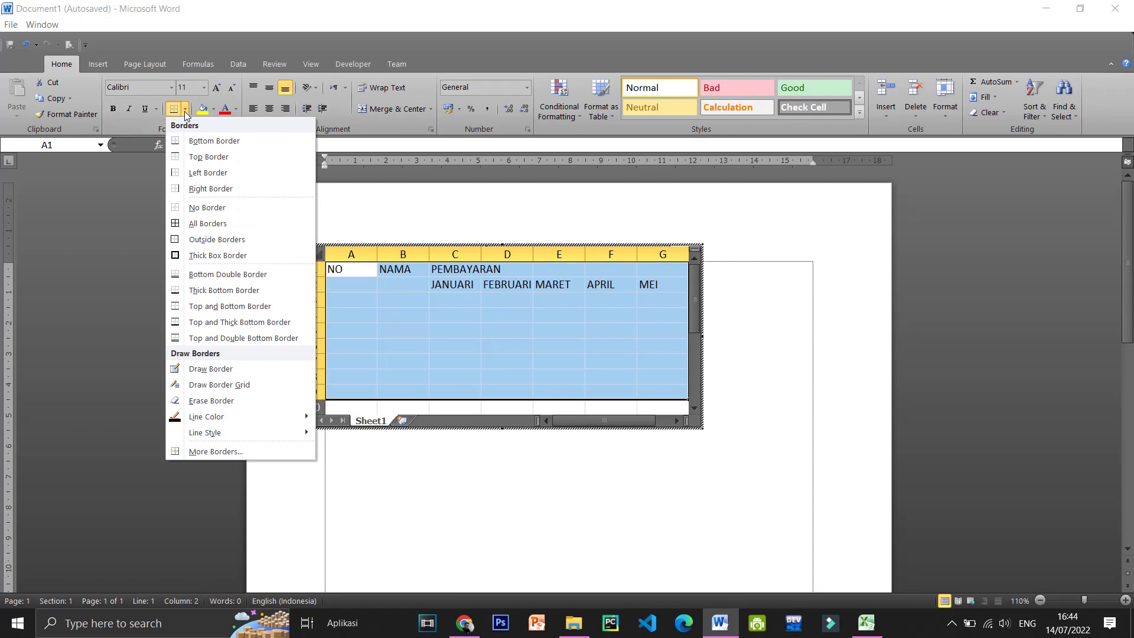
pyautogui.click(215, 230)
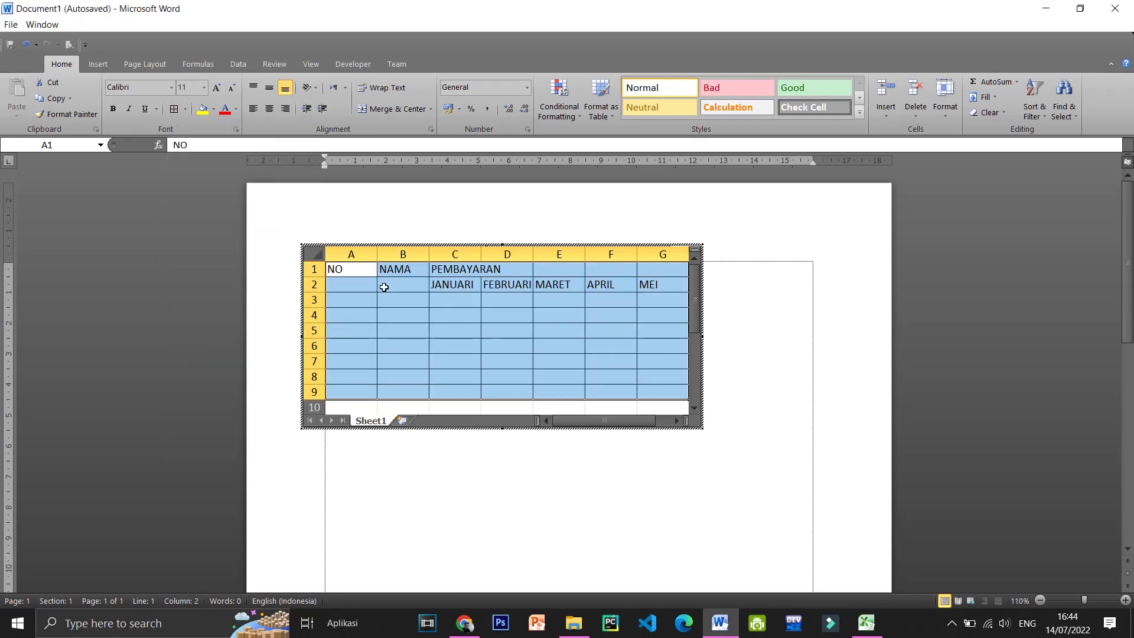
# Merge and center PEMBAYARAN across C1:G1.
pyautogui.click(350, 270)
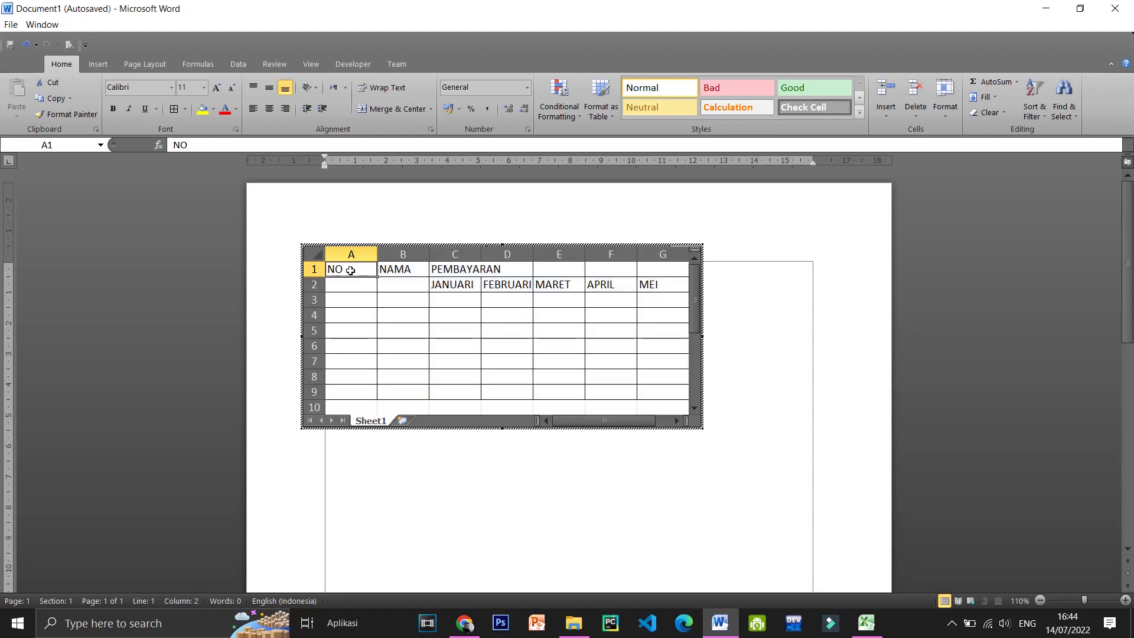
pyautogui.moveTo(455, 272)
pyautogui.mouseDown()
pyautogui.moveTo(573, 280)
pyautogui.moveTo(650, 270)
pyautogui.mouseUp()
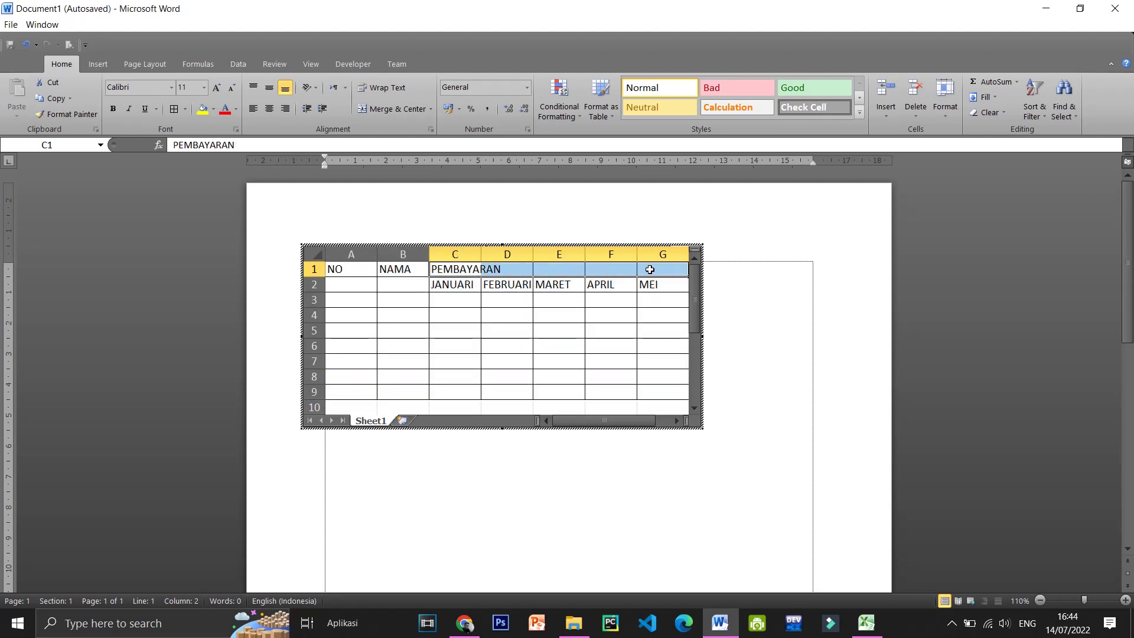
pyautogui.click(387, 108)
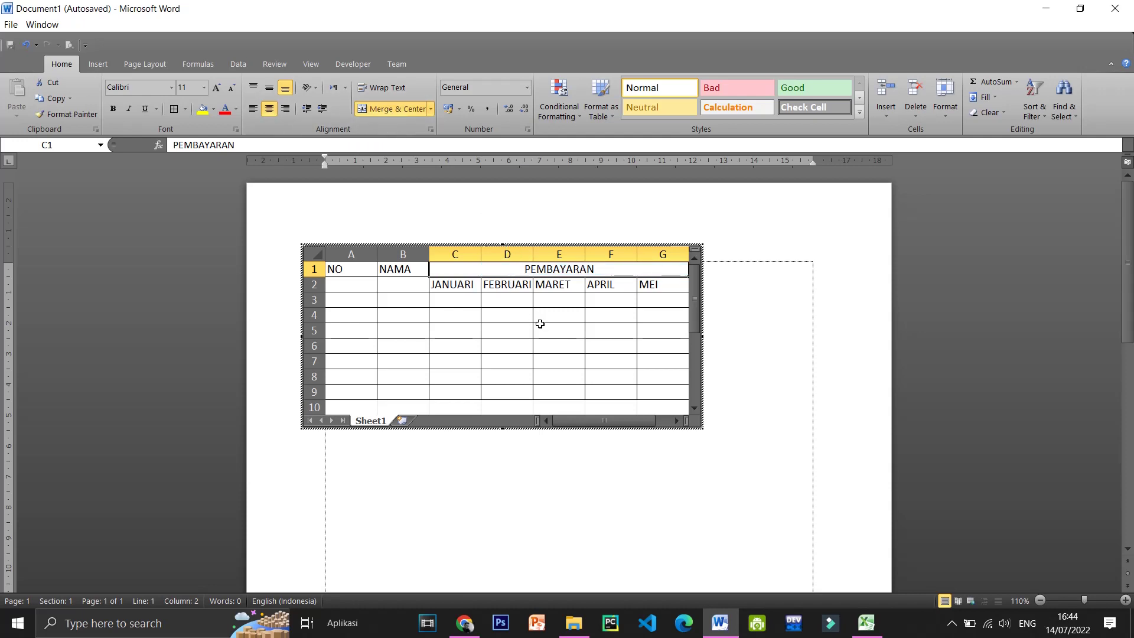
pyautogui.click(579, 311)
# Center the NO and NAMA headings in A1 and B1.
pyautogui.click(354, 273)
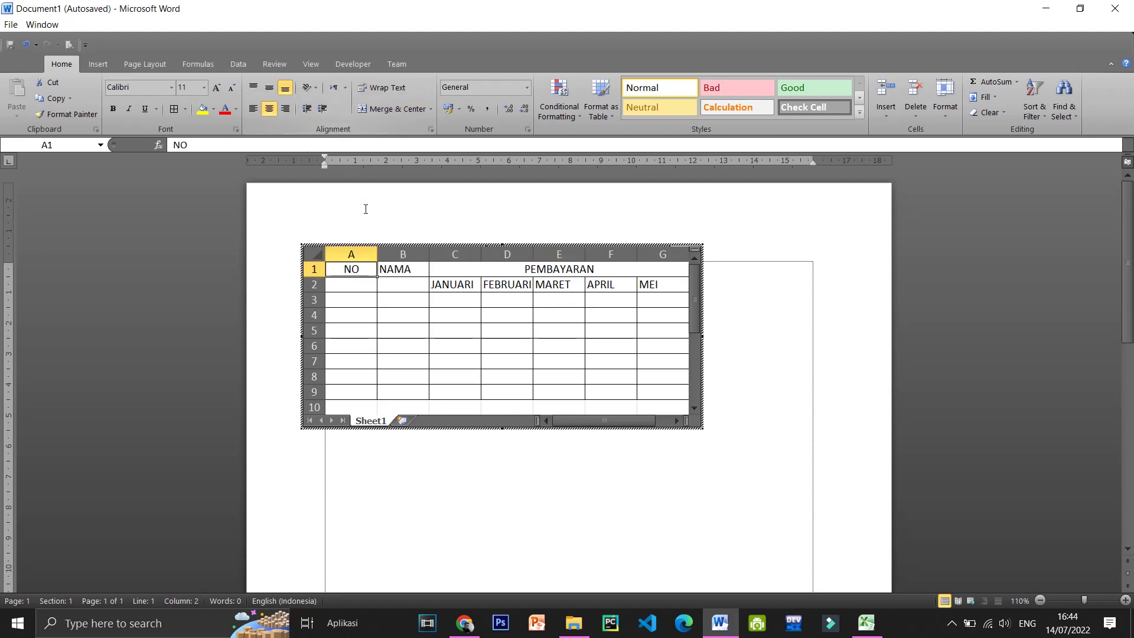
pyautogui.click(397, 272)
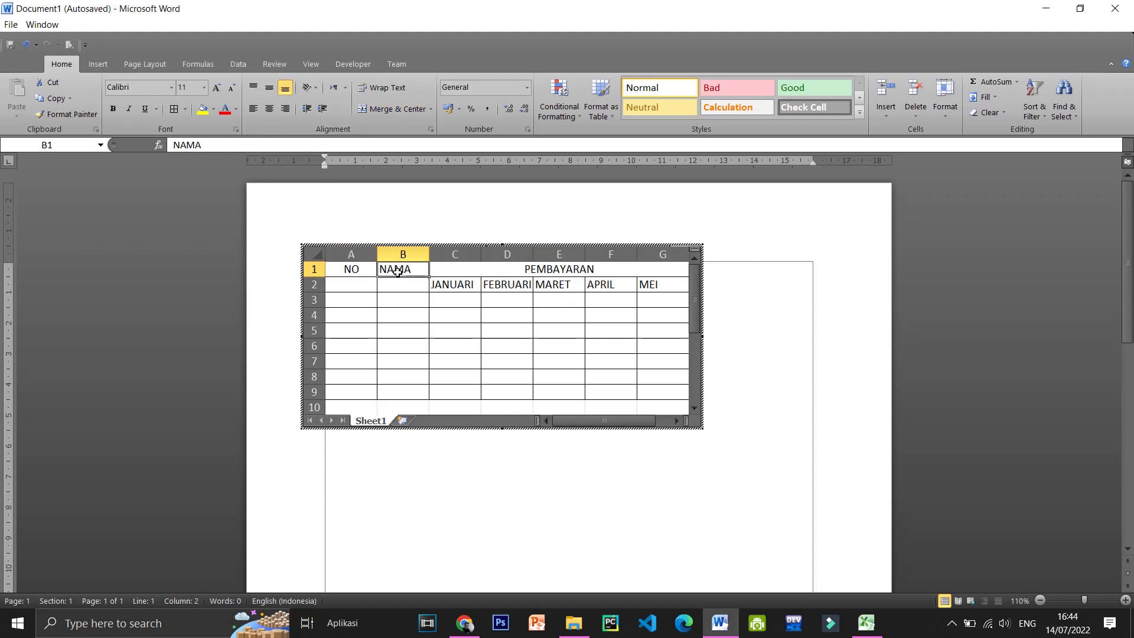
pyautogui.click(270, 109)
pyautogui.click(498, 343)
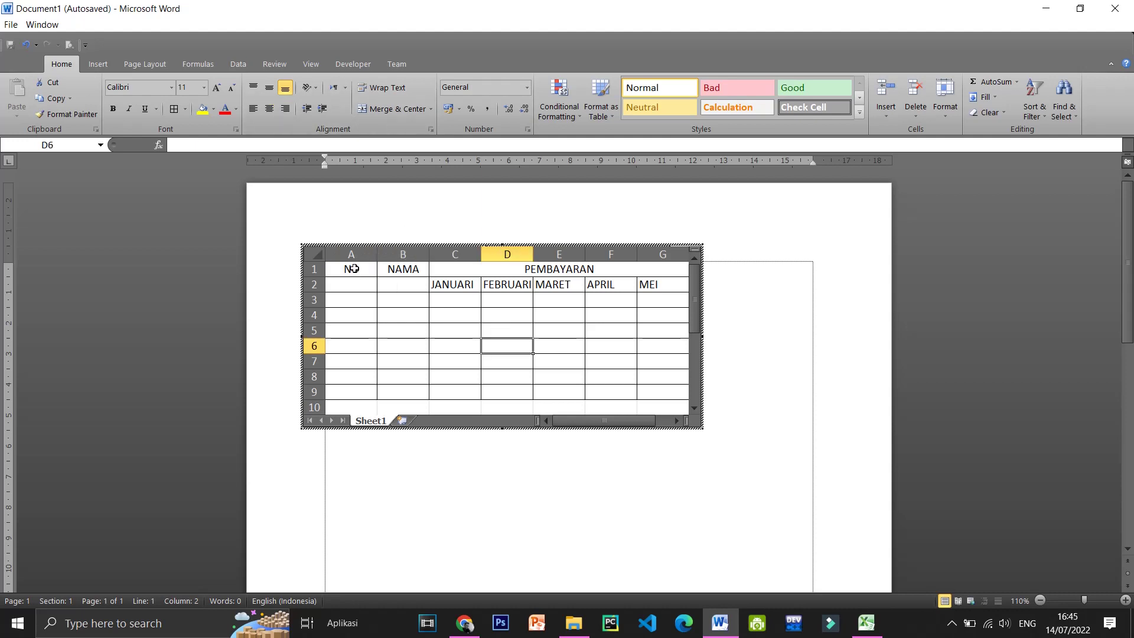
# Fill the header rows A1:G2 light blue.
pyautogui.moveTo(354, 269); pyautogui.dragTo(618, 284)
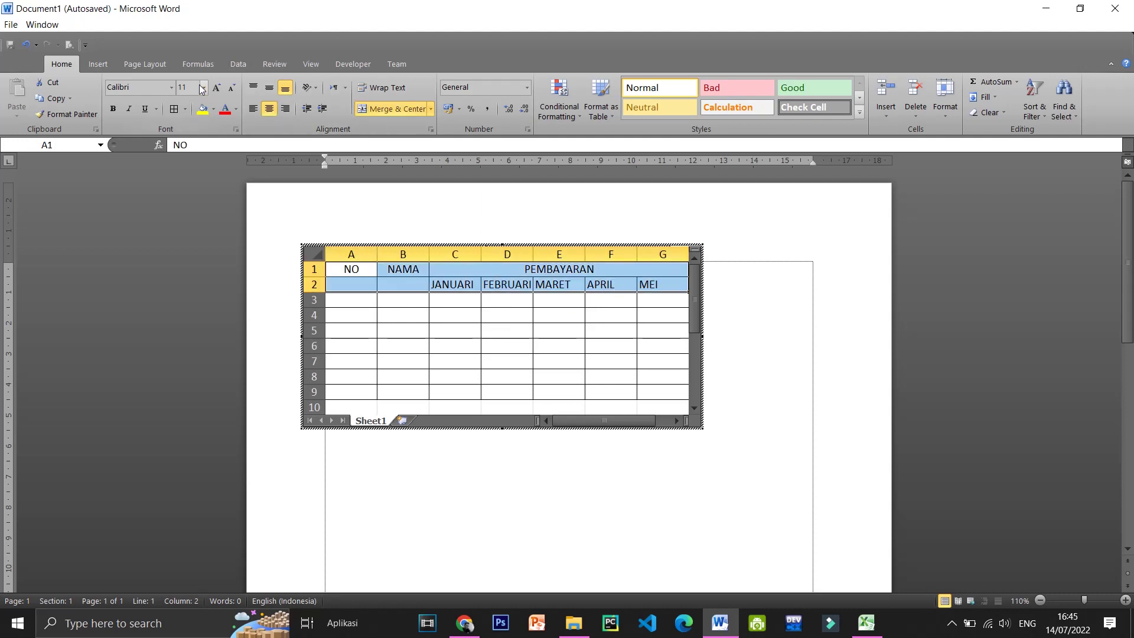
pyautogui.click(213, 108)
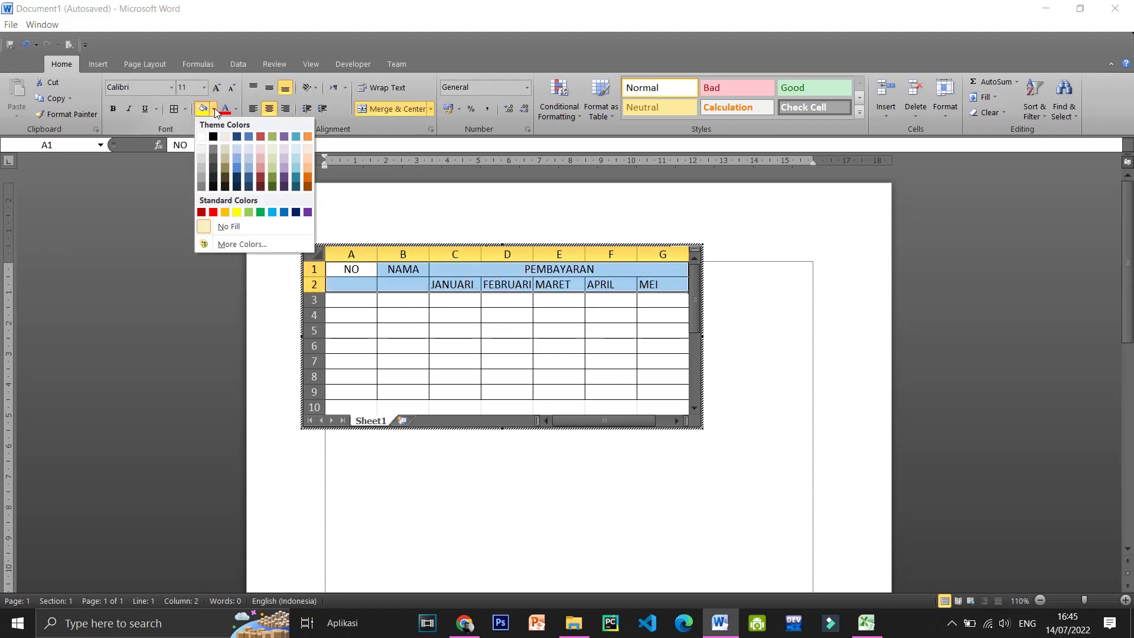
pyautogui.click(238, 157)
pyautogui.click(449, 345)
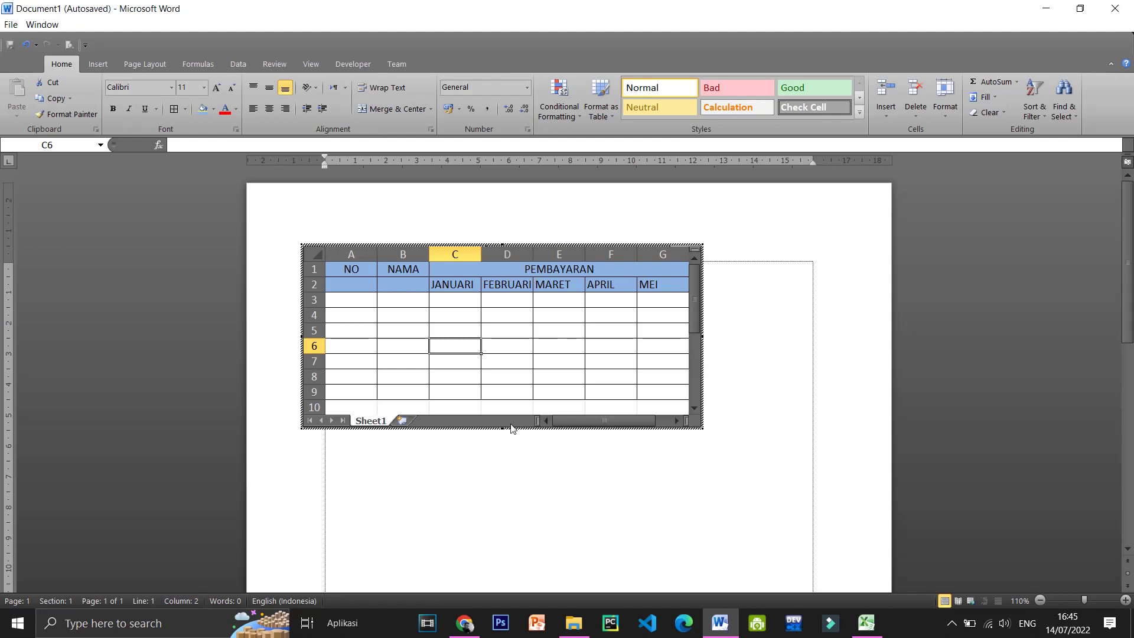
# Reopen the embedded table and type a student's name into cell B3 under NAMA.
pyautogui.click(681, 491)
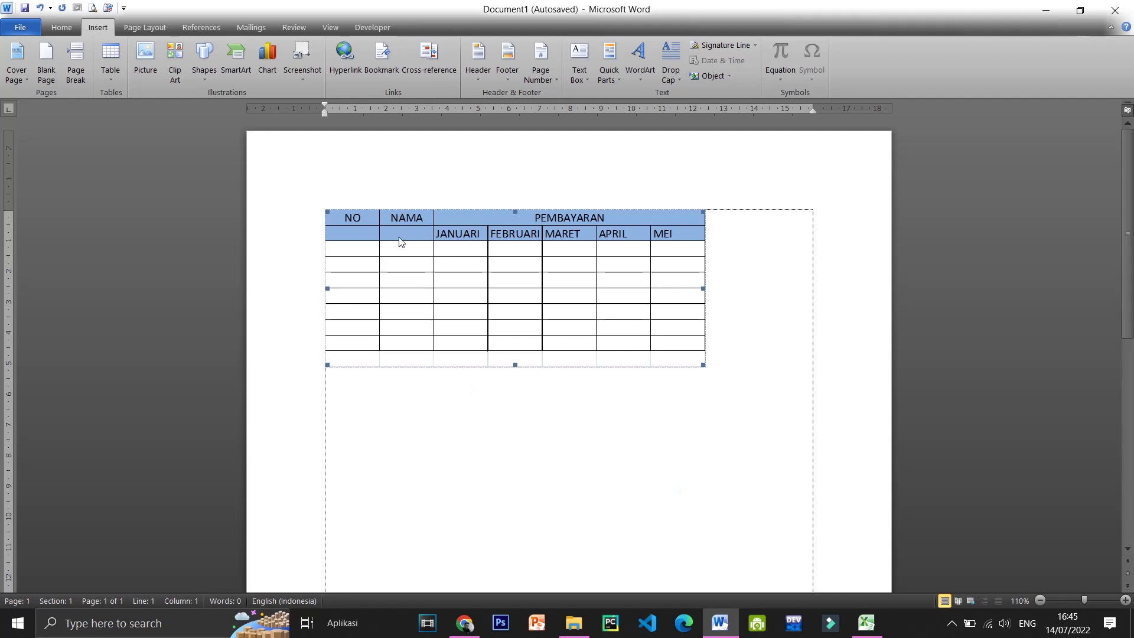
pyautogui.click(402, 256)
pyautogui.doubleClick(402, 255)
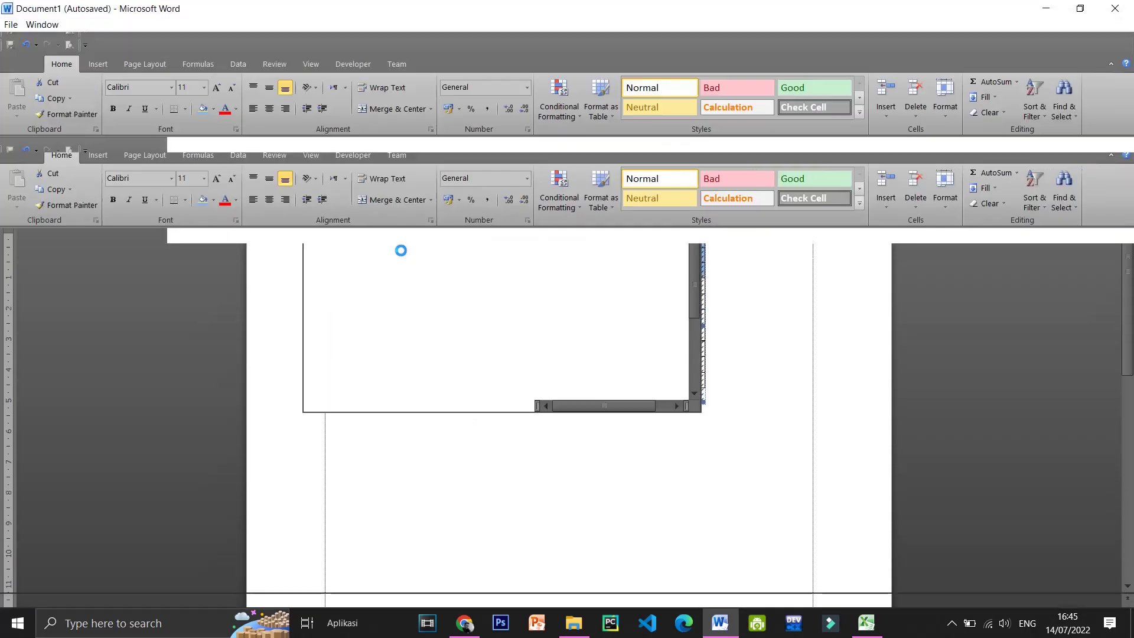
pyautogui.click(400, 306)
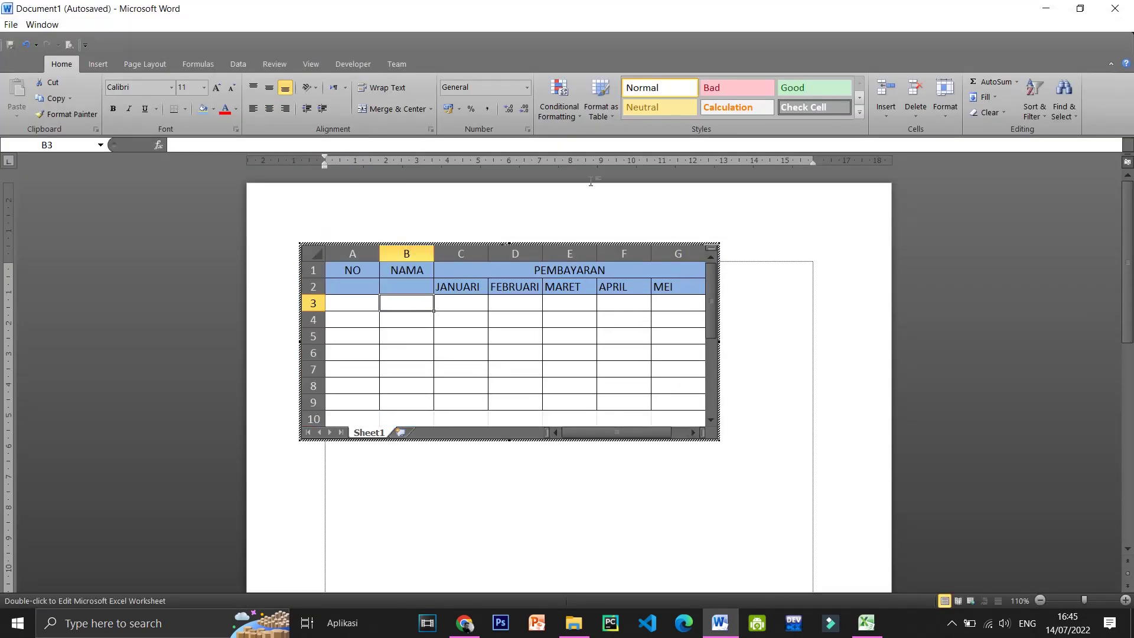
pyautogui.write('SA')
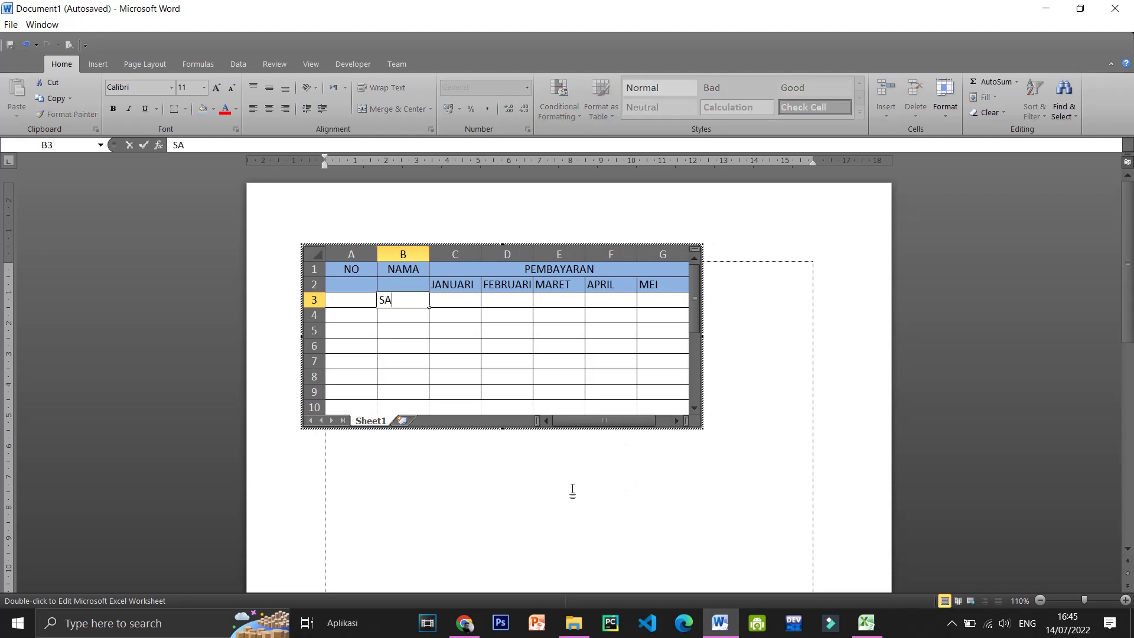
pyautogui.write('LMA')
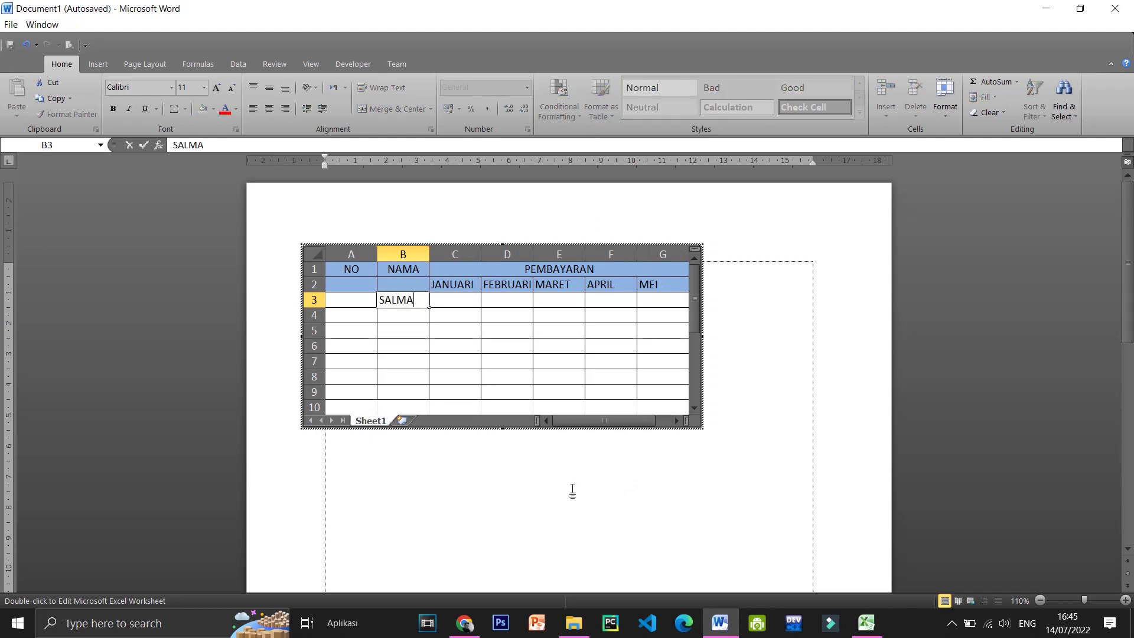
pyautogui.click(572, 490)
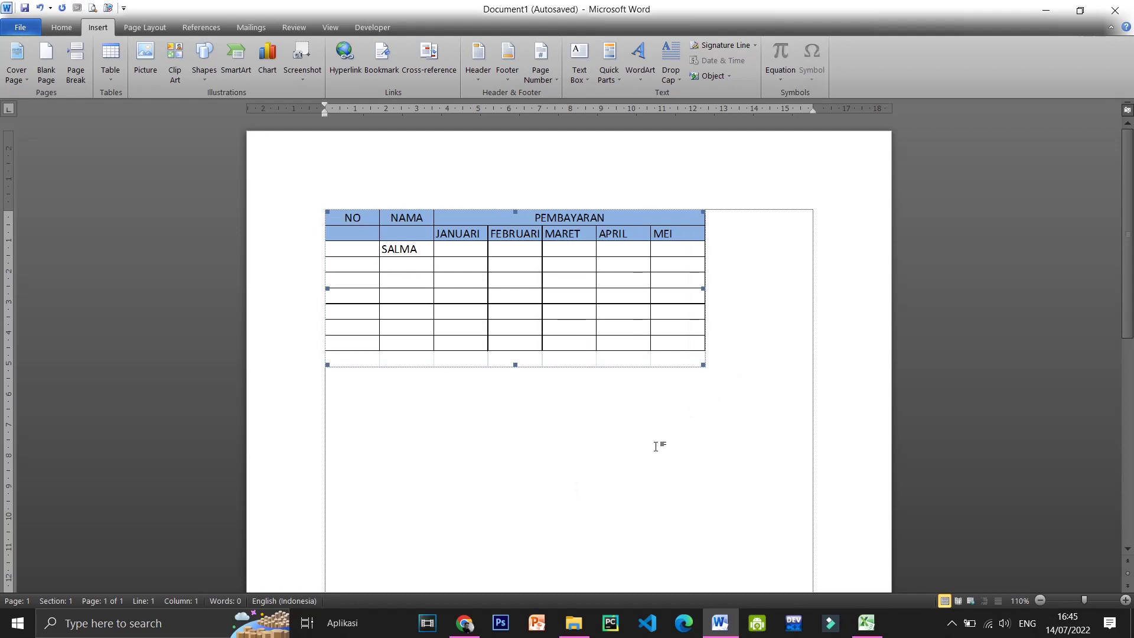
pyautogui.hotkey('ctrl', 'p')
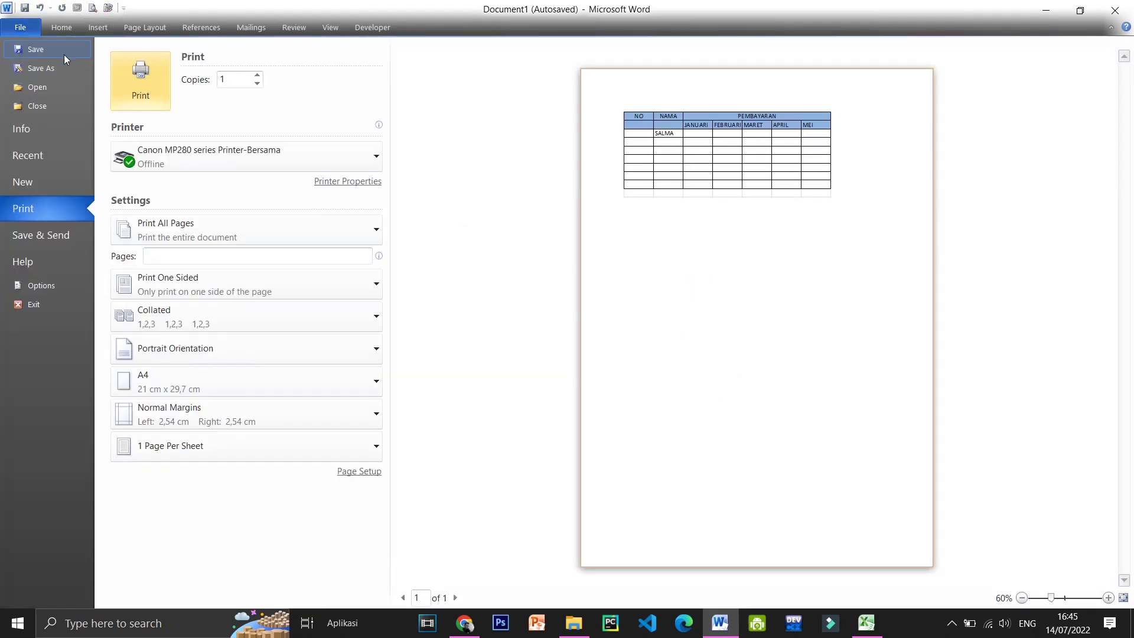
# Leave the print preview and bring the YT ABSEN workbook in Excel forward.
pyautogui.click(29, 27)
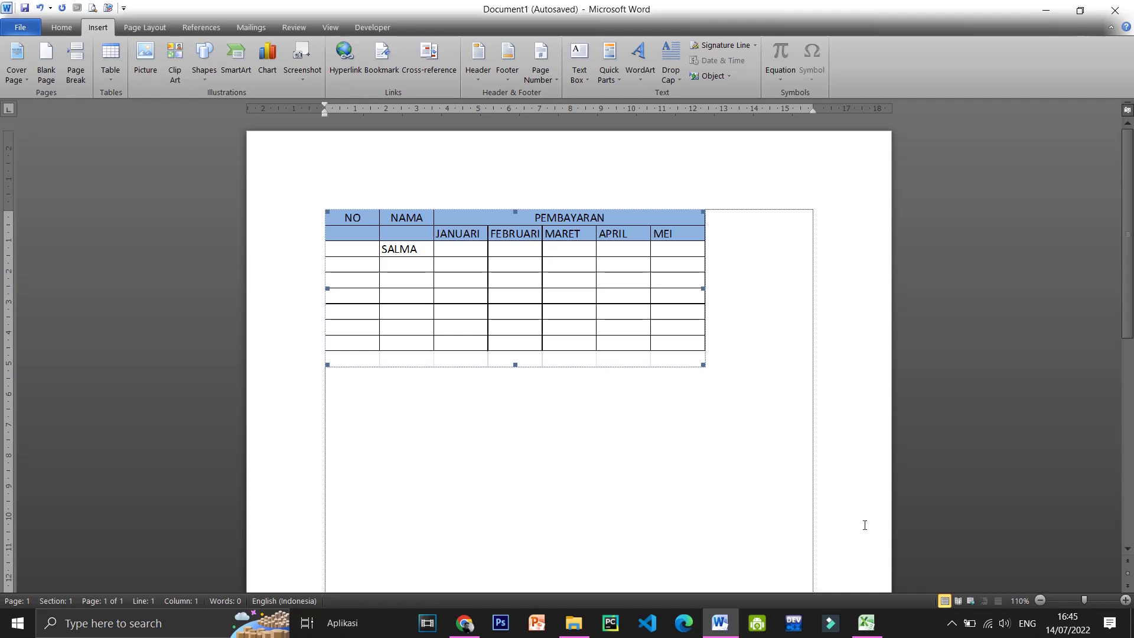
pyautogui.click(866, 623)
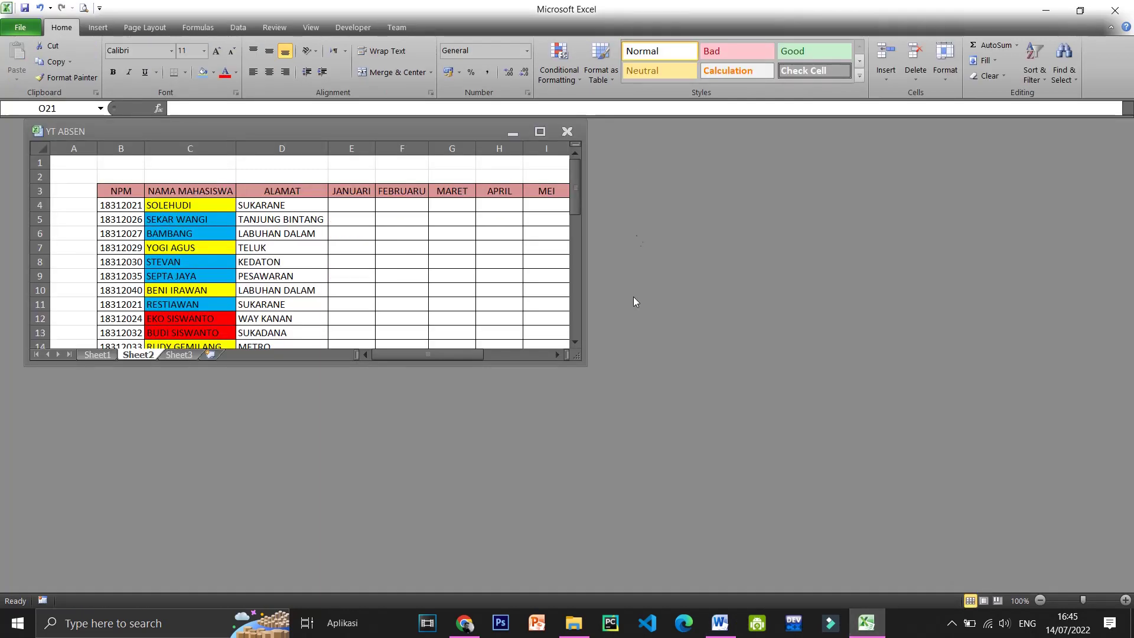
# Maximize YT ABSEN and copy the attendance block B3:G24, NPM through MARET.
pyautogui.click(540, 133)
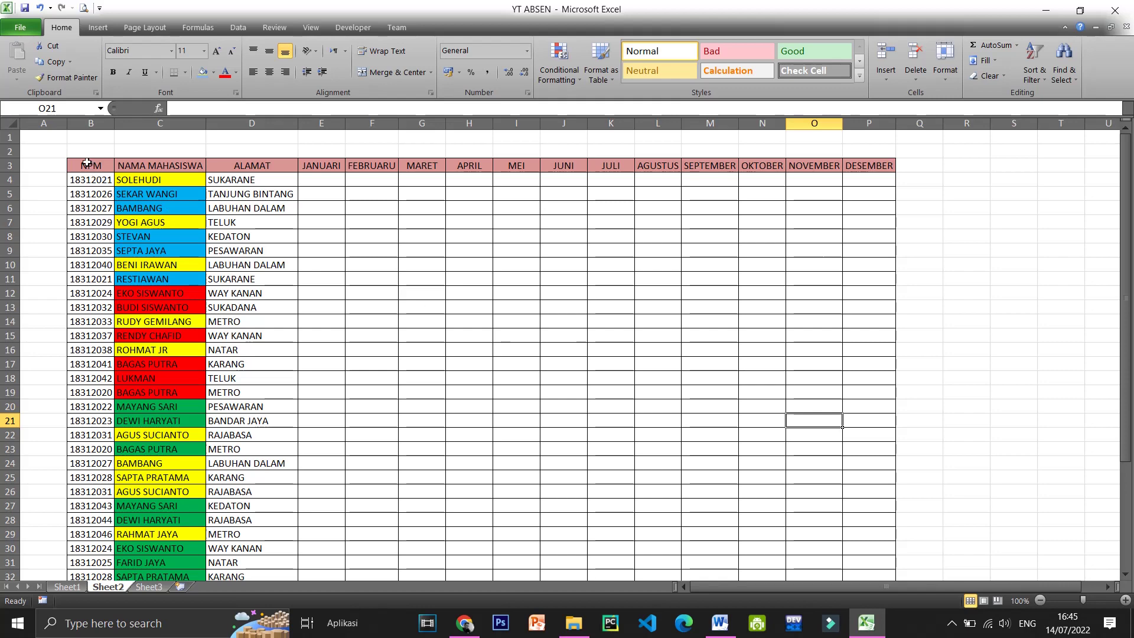
pyautogui.moveTo(86, 162)
pyautogui.mouseDown()
pyautogui.moveTo(420, 441)
pyautogui.moveTo(420, 468)
pyautogui.mouseUp()
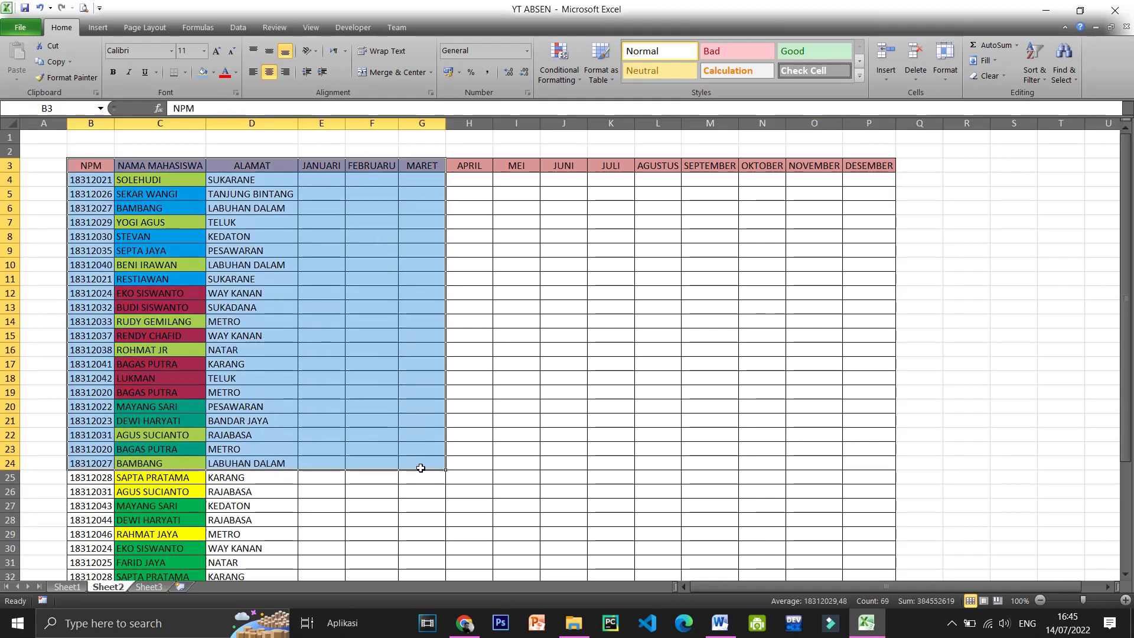
pyautogui.hotkey('ctrl', 'c')
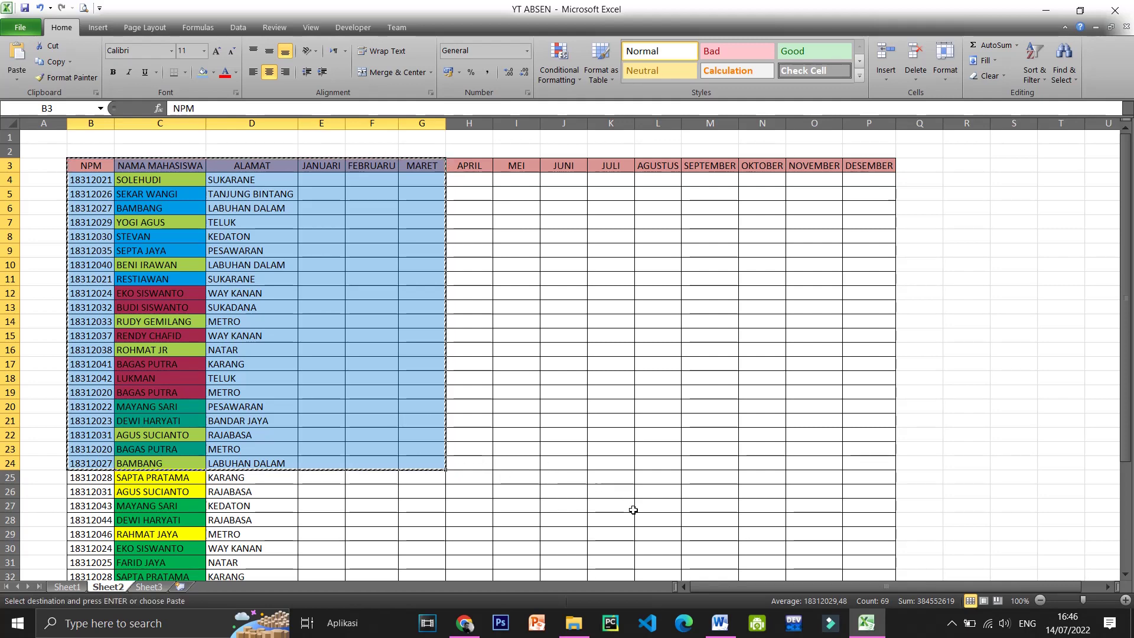
# Paste the attendance table into a new Word document and nudge it slightly right.
pyautogui.click(720, 623)
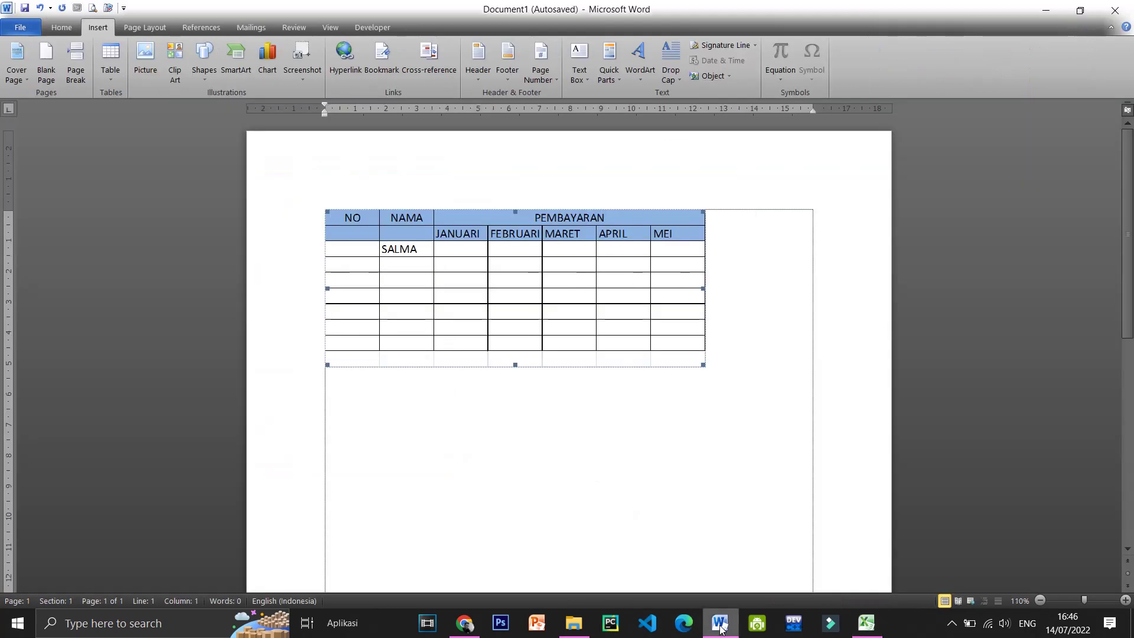
pyautogui.hotkey('ctrl', 'n')
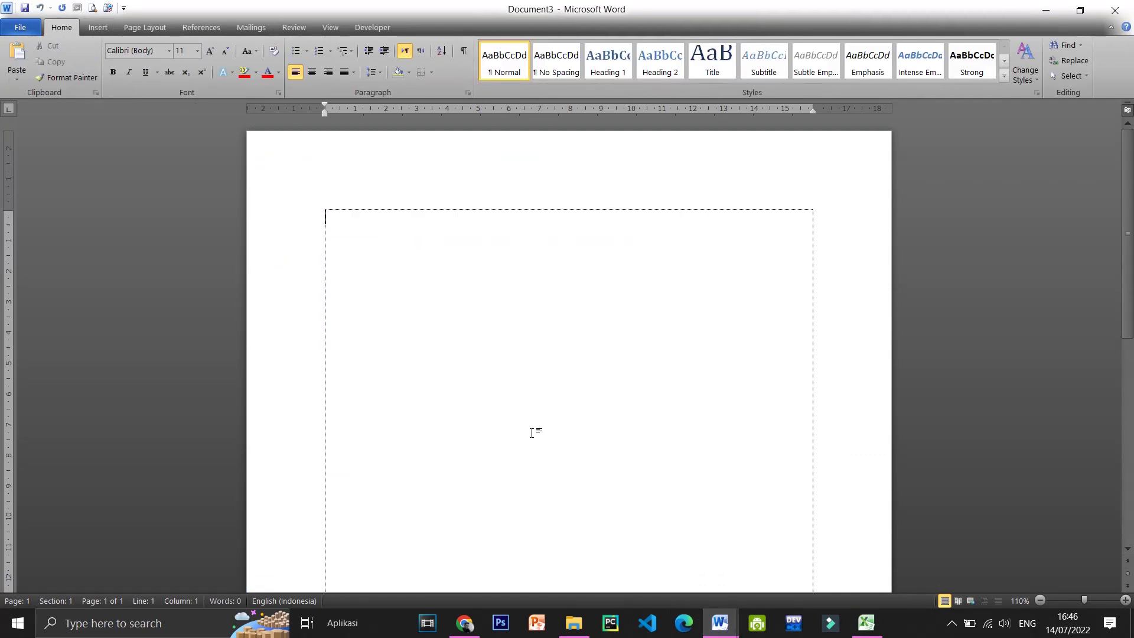
pyautogui.hotkey('ctrl', 'v')
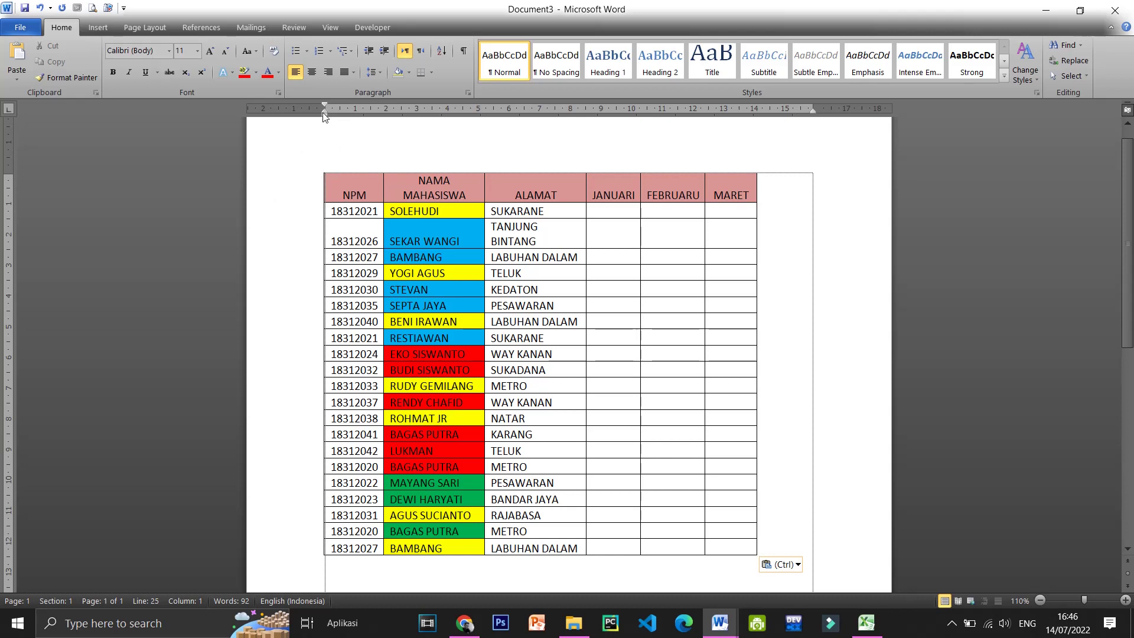
pyautogui.moveTo(323, 116); pyautogui.dragTo(351, 114)
pyautogui.click(323, 184)
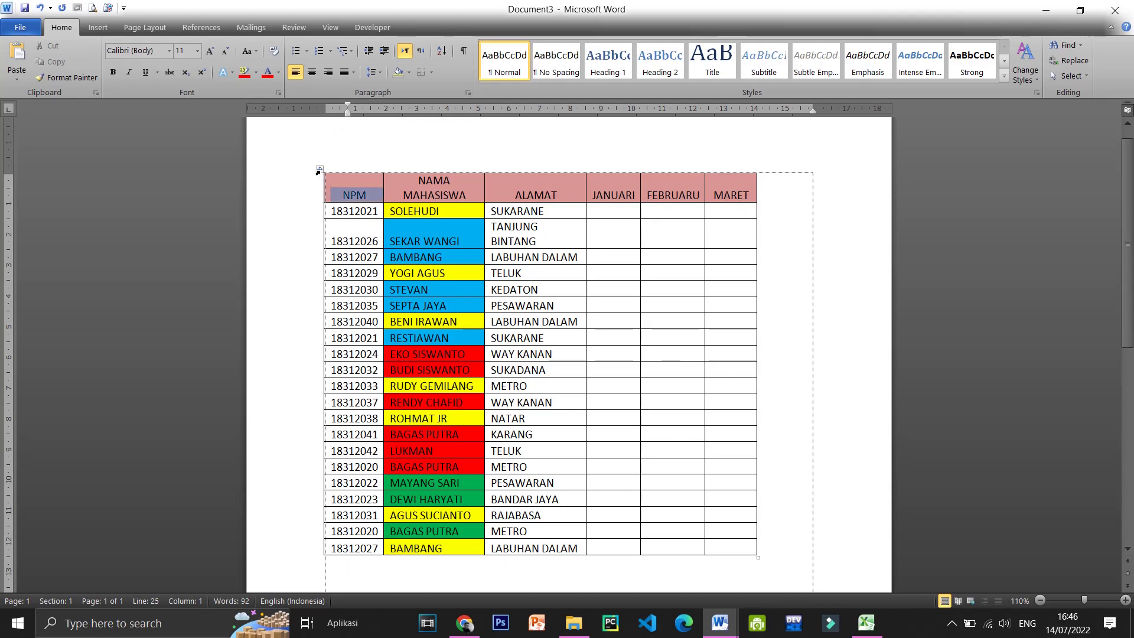
pyautogui.moveTo(318, 171); pyautogui.dragTo(354, 171)
pyautogui.click(622, 369)
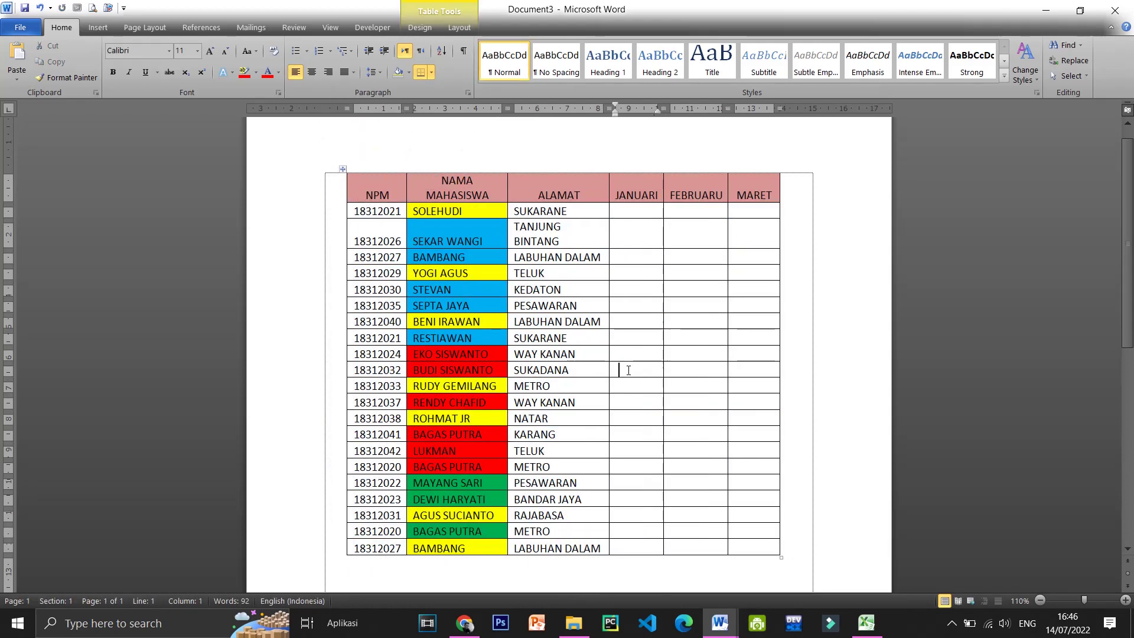
pyautogui.scroll(-10, 628, 371)
pyautogui.scroll(10, 628, 370)
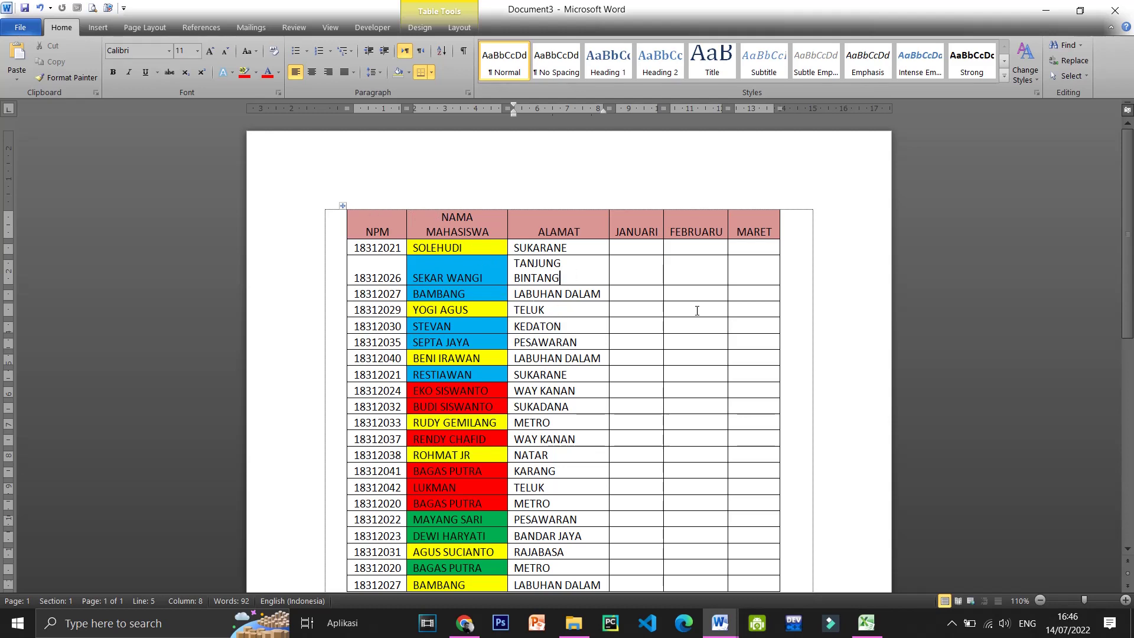
# Bring Document1 back to the front and reopen its embedded PEMBAYARAN payment sheet for editing.
pyautogui.click(719, 623)
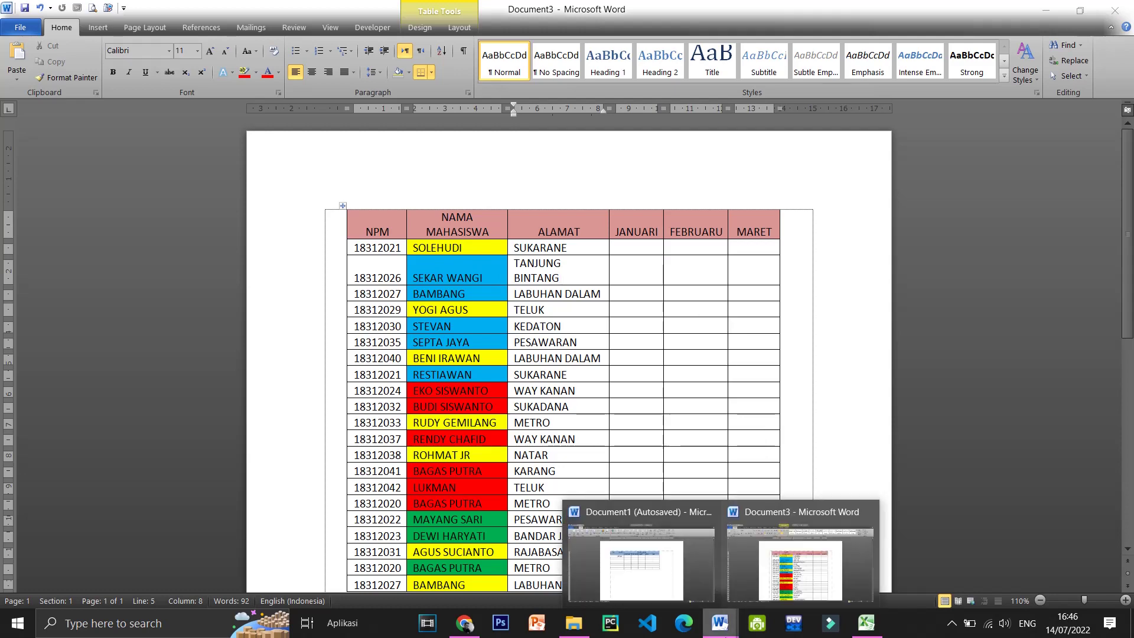
pyautogui.click(605, 566)
pyautogui.click(562, 279)
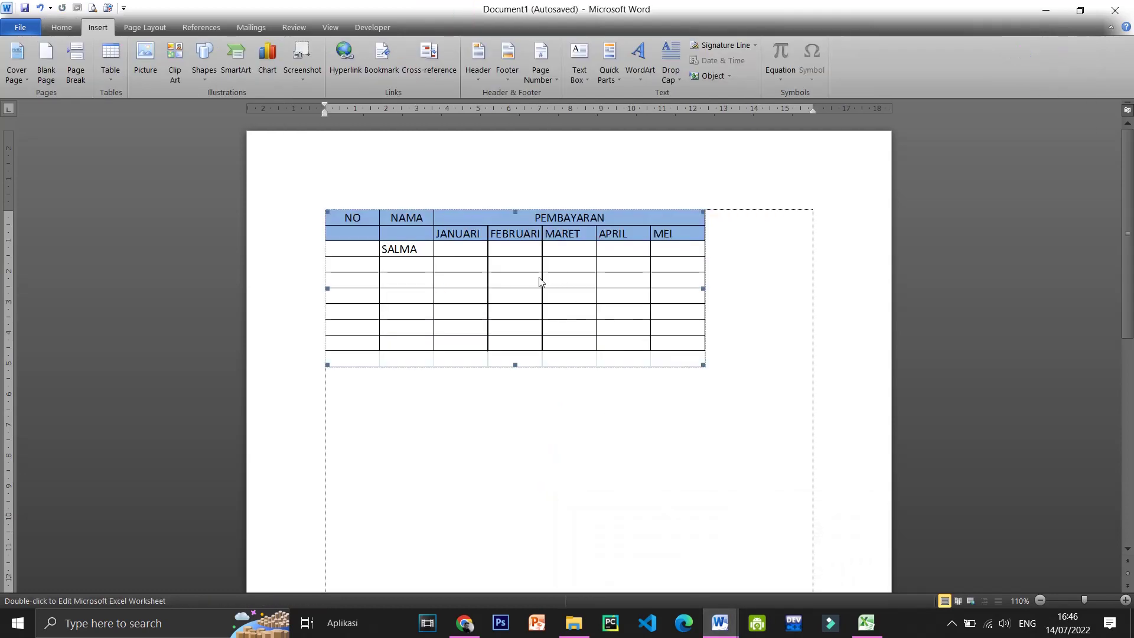
pyautogui.doubleClick(539, 277)
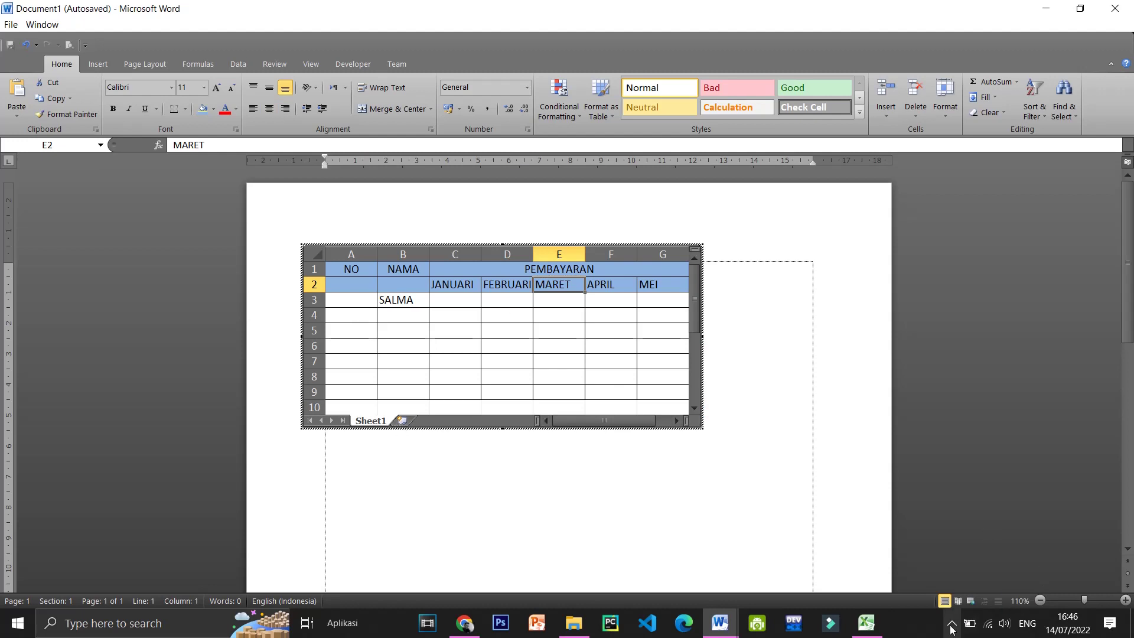
pyautogui.click(952, 626)
pyautogui.click(956, 564)
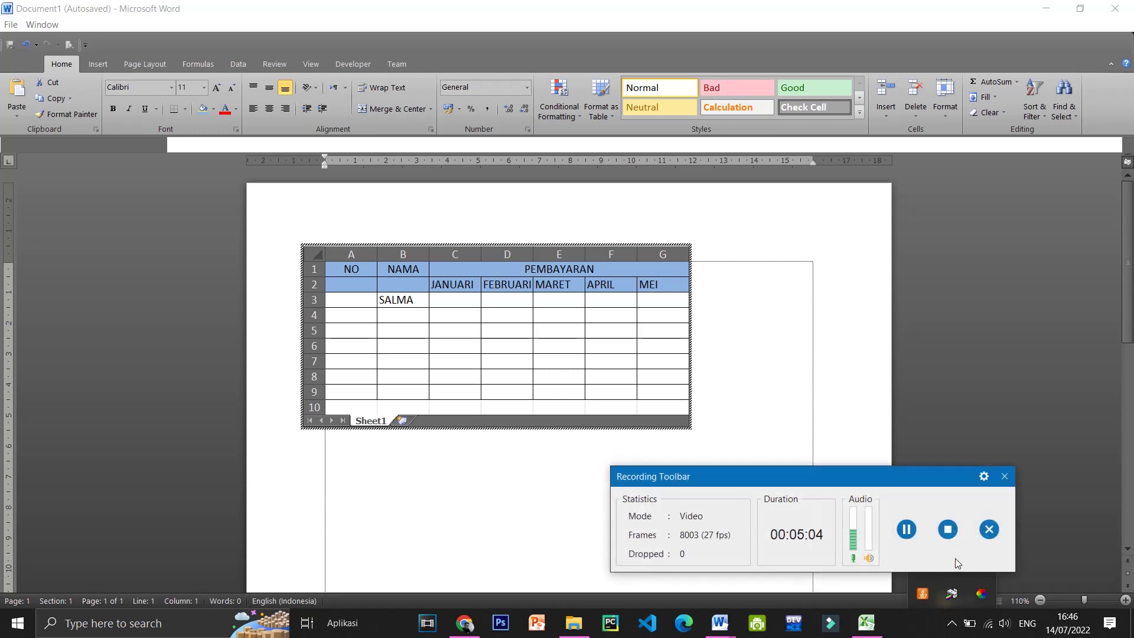
pyautogui.click(1009, 481)
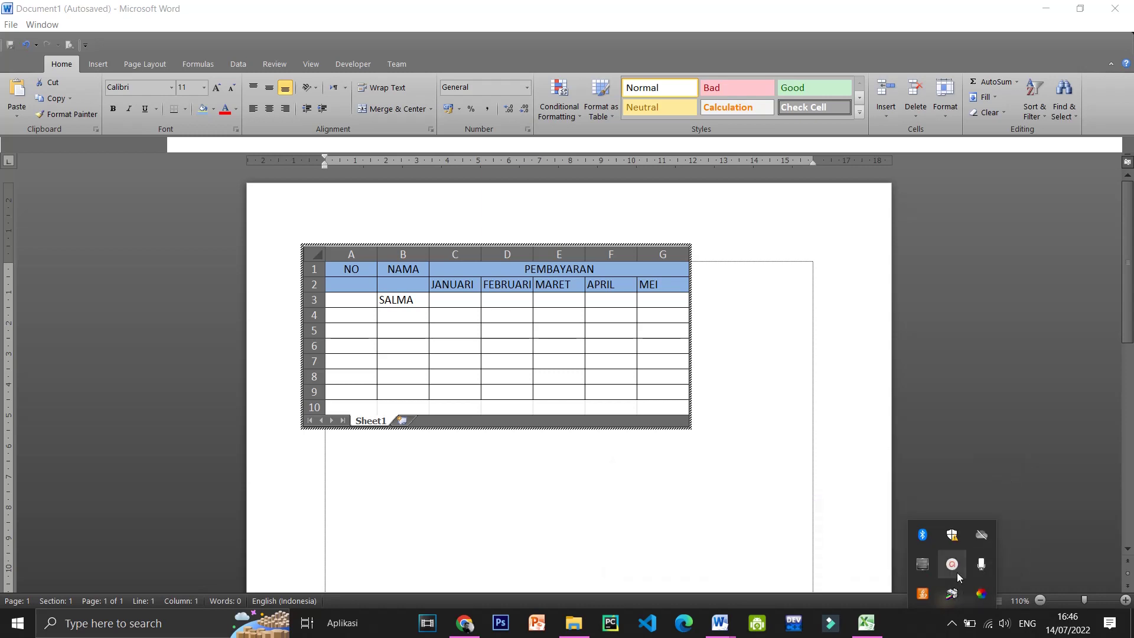